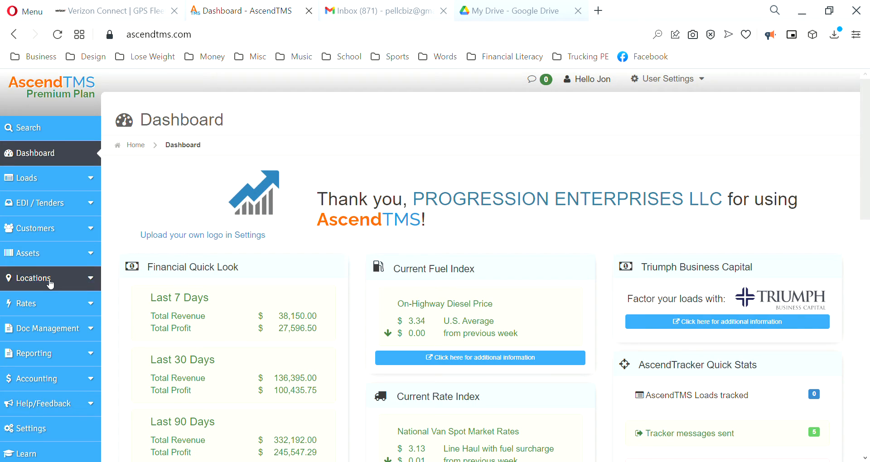
Open load 251 from the list of all loads.
{"action": "left_click", "coordinate": [66, 178]}
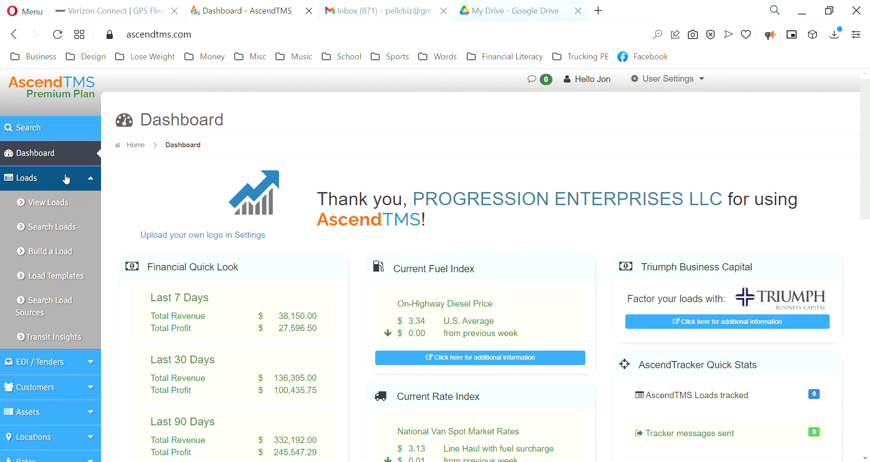
{"action": "left_click", "coordinate": [58, 207]}
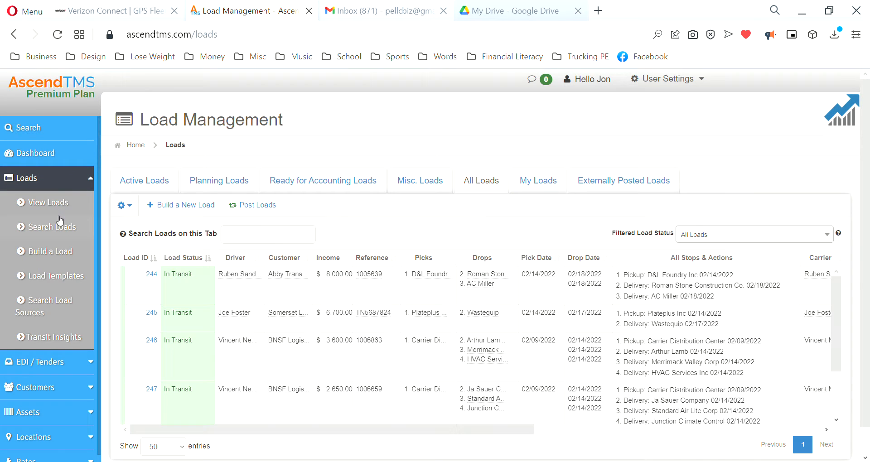
{"action": "scroll", "coordinate": [379, 380], "scroll_direction": "down", "scroll_amount": 2}
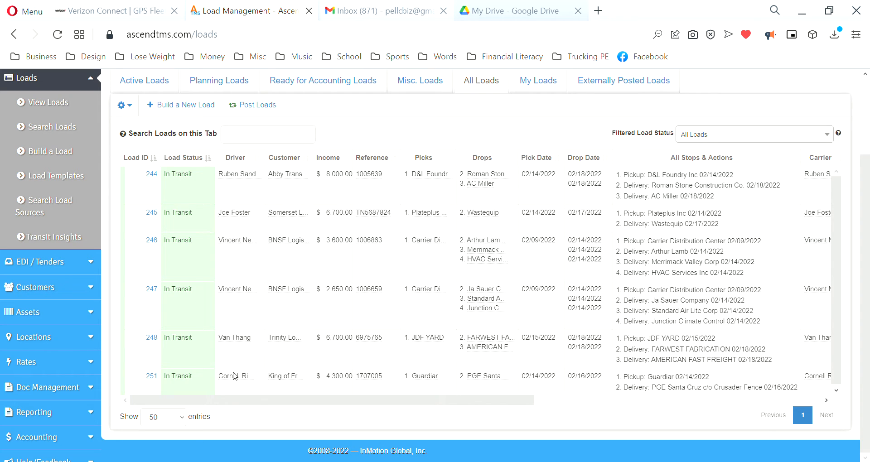
{"action": "left_click", "coordinate": [244, 387]}
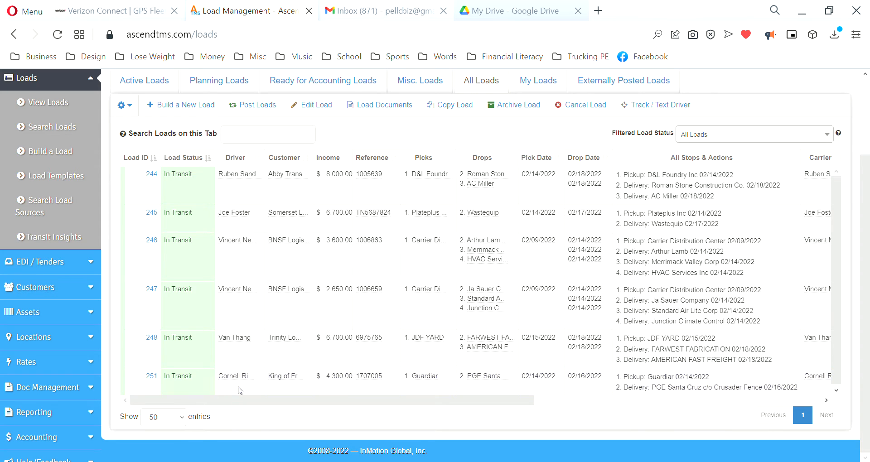
{"action": "double_click", "coordinate": [240, 391]}
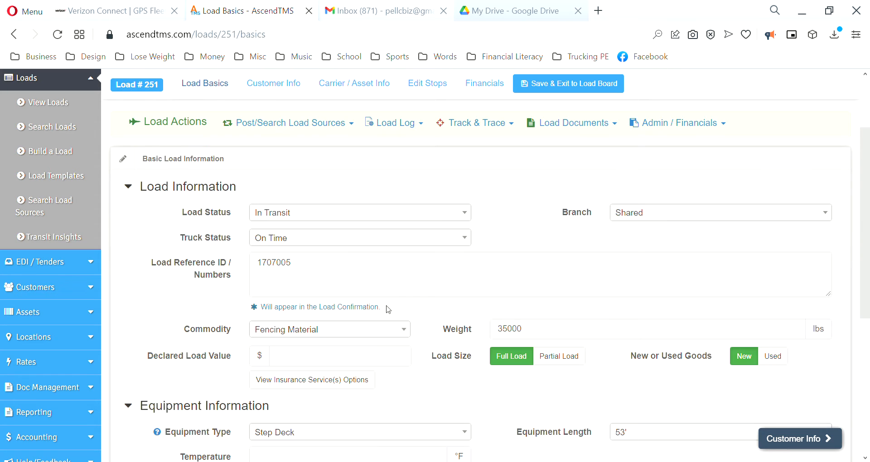
Set the load status to Delivered and the truck status to Empty.
{"action": "left_click", "coordinate": [323, 217]}
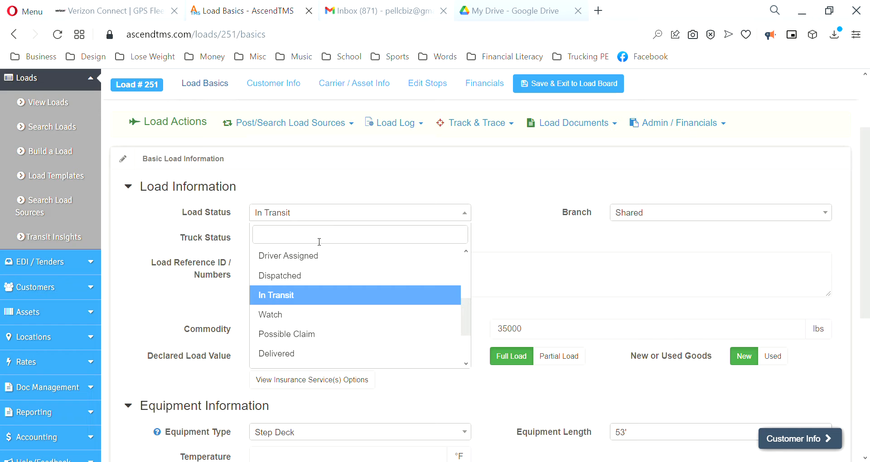
{"action": "scroll", "coordinate": [302, 319], "scroll_direction": "down", "scroll_amount": 2}
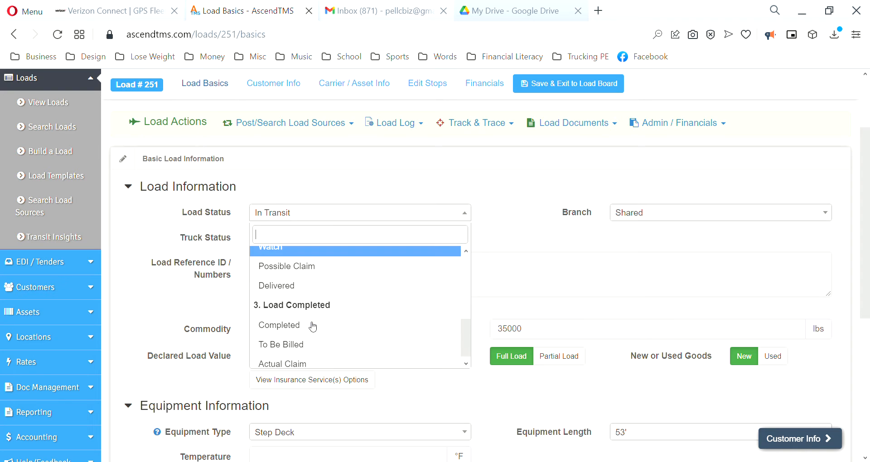
{"action": "left_click", "coordinate": [303, 290]}
{"action": "left_click", "coordinate": [301, 237]}
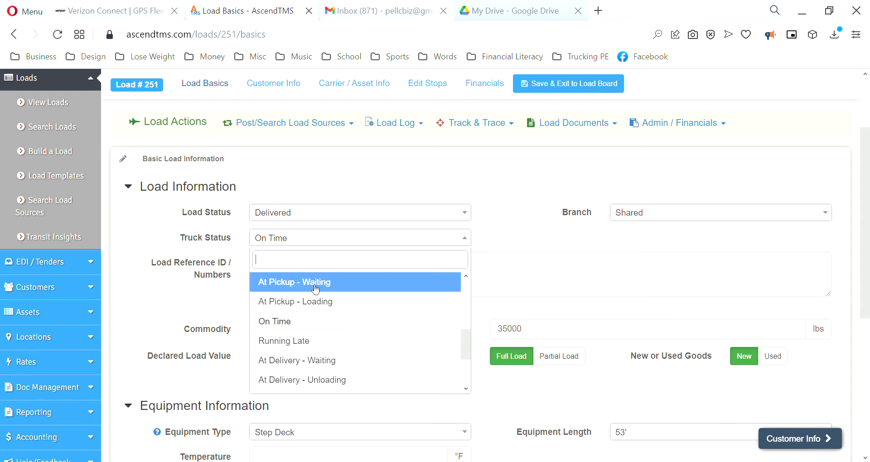
{"action": "scroll", "coordinate": [336, 331], "scroll_direction": "down", "scroll_amount": 4}
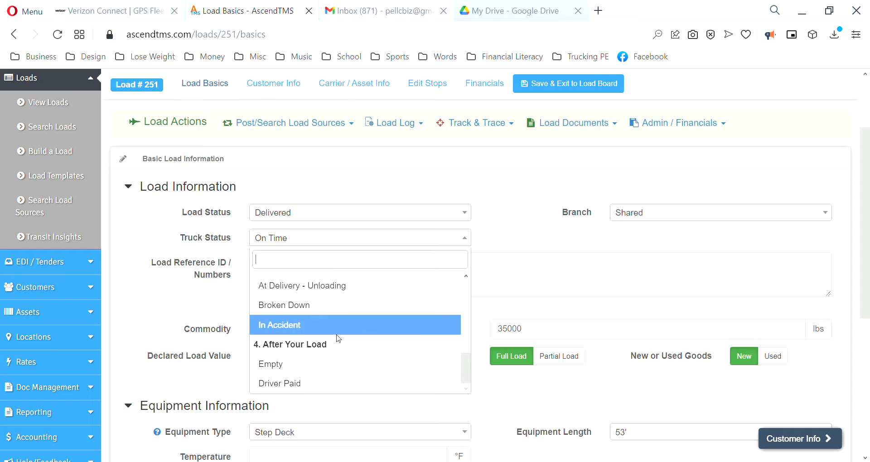
{"action": "left_click", "coordinate": [290, 364]}
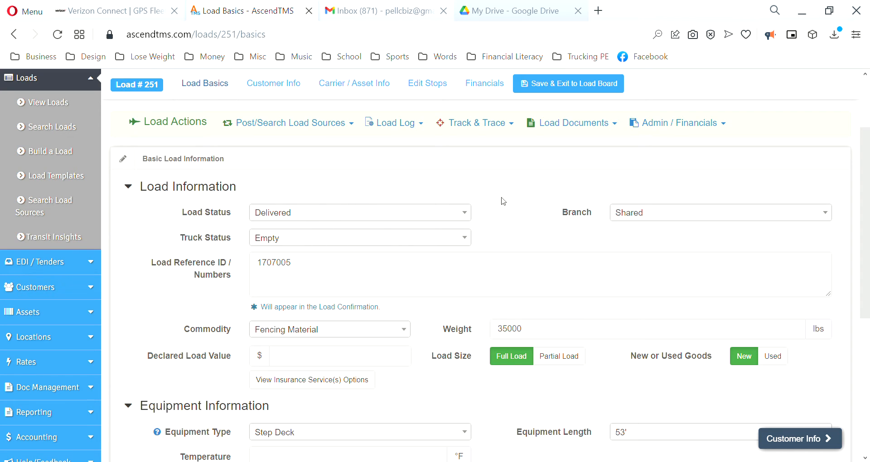
Back in the loads list, select load 251 and open its load documents.
{"action": "scroll", "coordinate": [521, 226], "scroll_direction": "up", "scroll_amount": 3}
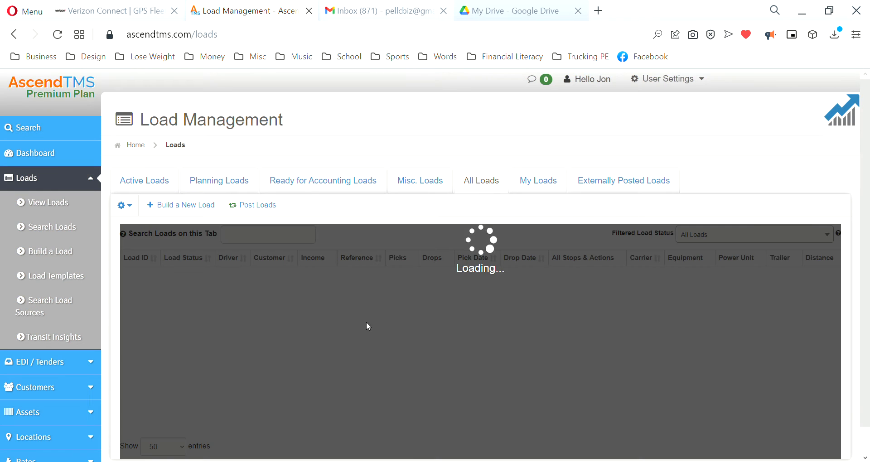
{"action": "scroll", "coordinate": [258, 337], "scroll_direction": "down", "scroll_amount": 3}
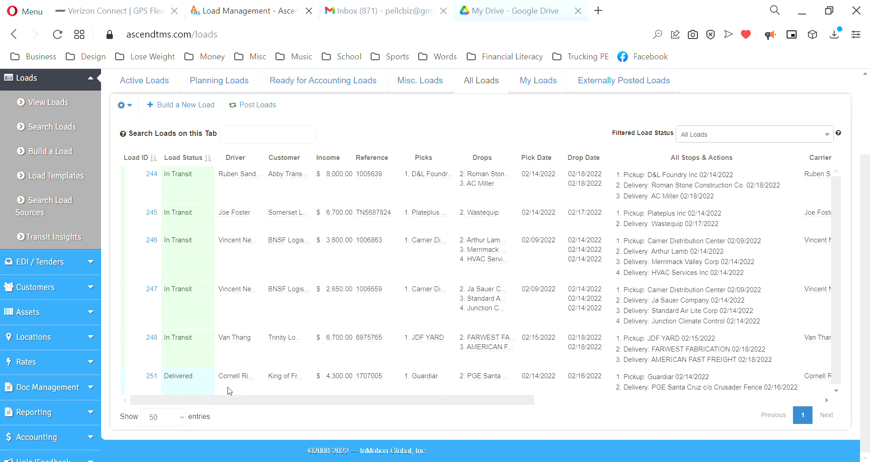
{"action": "left_click", "coordinate": [252, 392]}
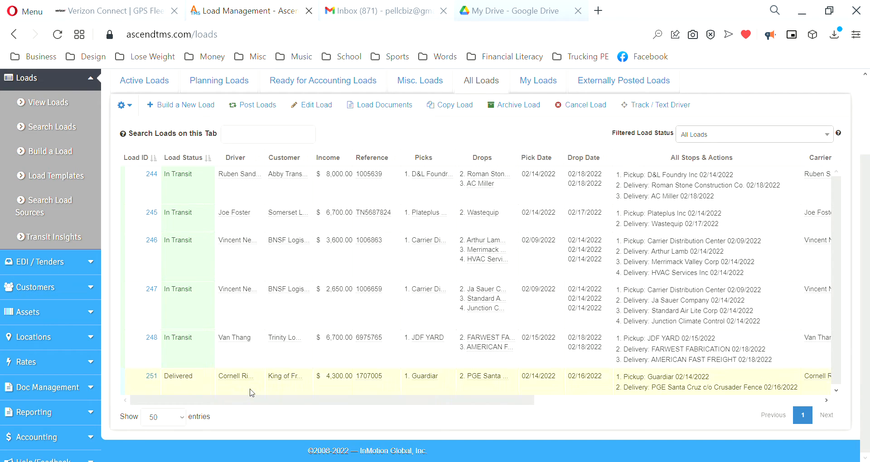
{"action": "scroll", "coordinate": [360, 389], "scroll_direction": "up", "scroll_amount": 2}
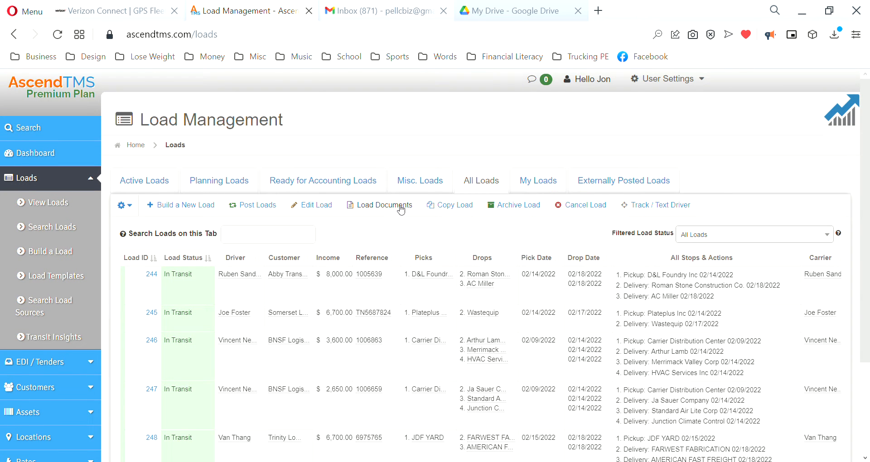
{"action": "left_click", "coordinate": [381, 206]}
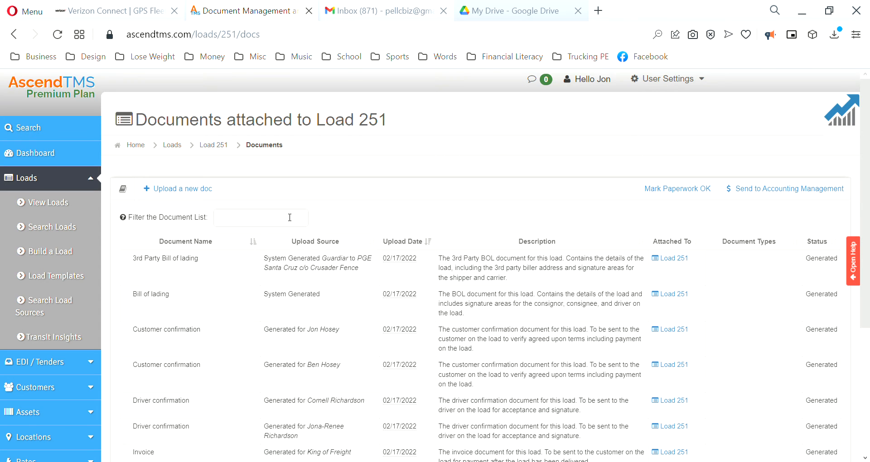
Review the documents already attached to load 251.
{"action": "scroll", "coordinate": [353, 294], "scroll_direction": "down", "scroll_amount": 5}
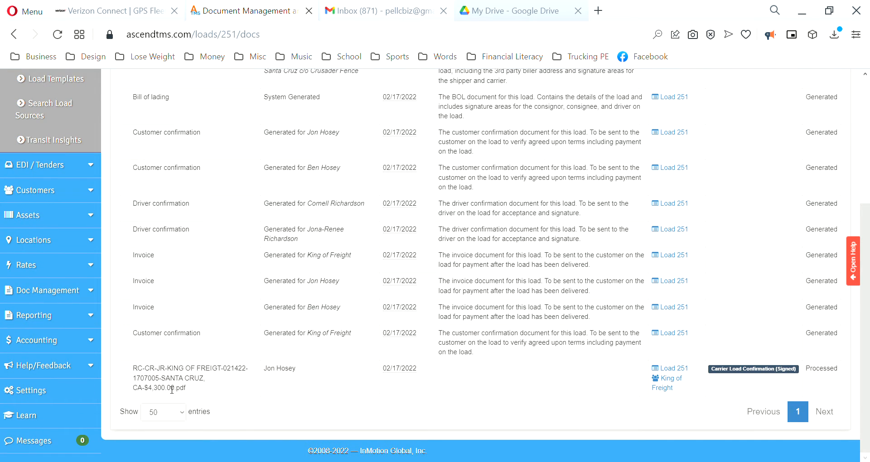
{"action": "left_click", "coordinate": [169, 386]}
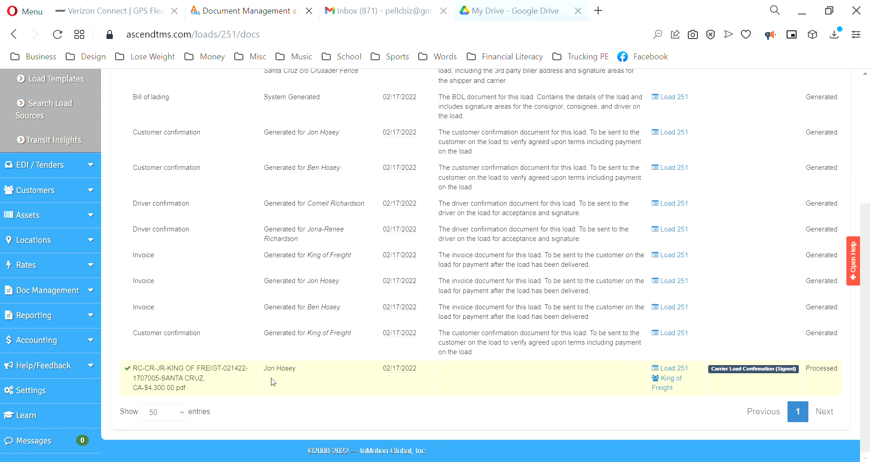
{"action": "scroll", "coordinate": [261, 358], "scroll_direction": "up", "scroll_amount": 5}
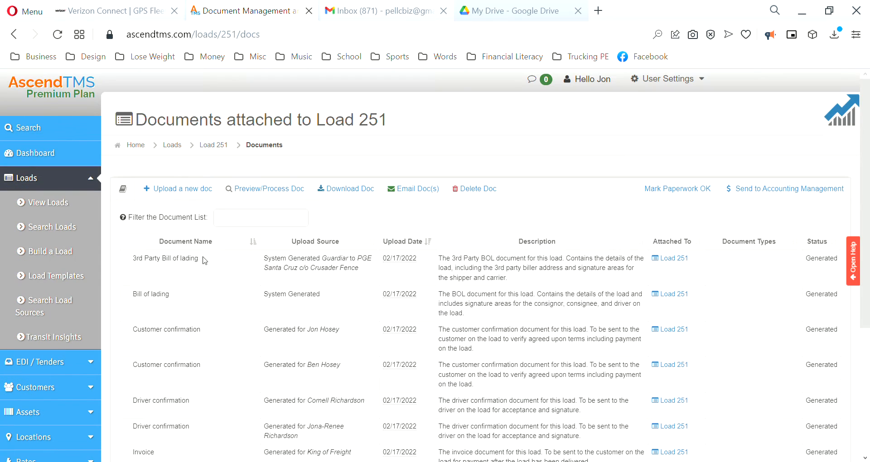
{"action": "left_click", "coordinate": [181, 188]}
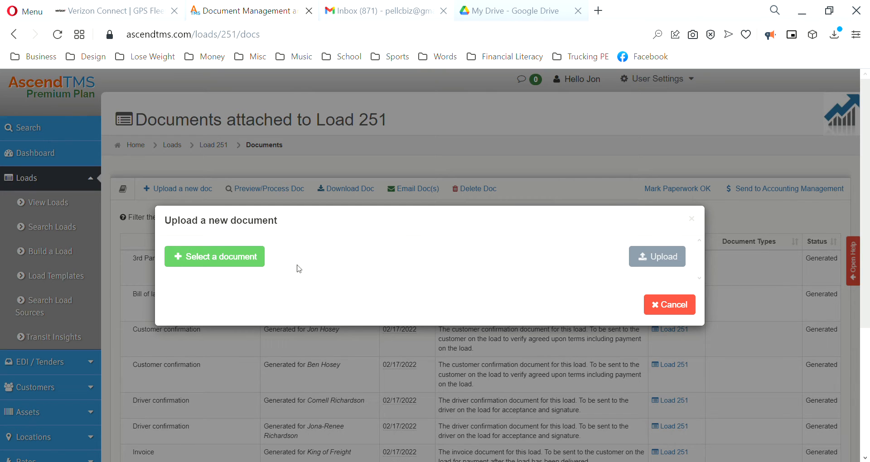
{"action": "left_click", "coordinate": [678, 310]}
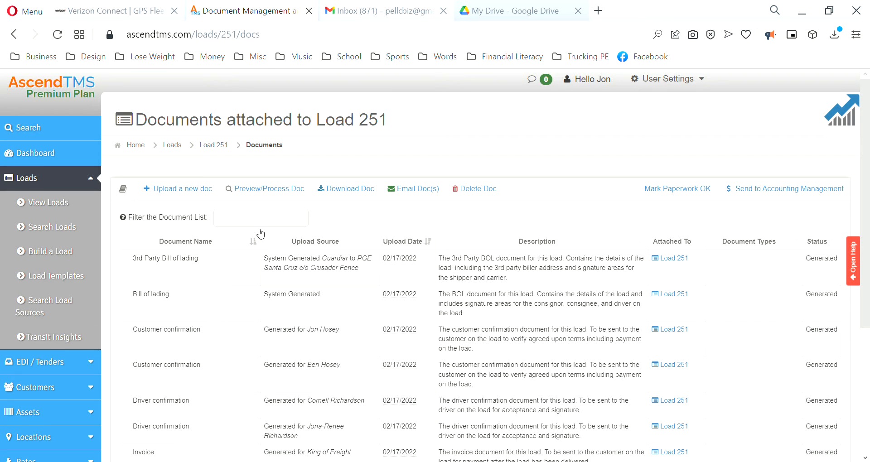
{"action": "left_click", "coordinate": [184, 189]}
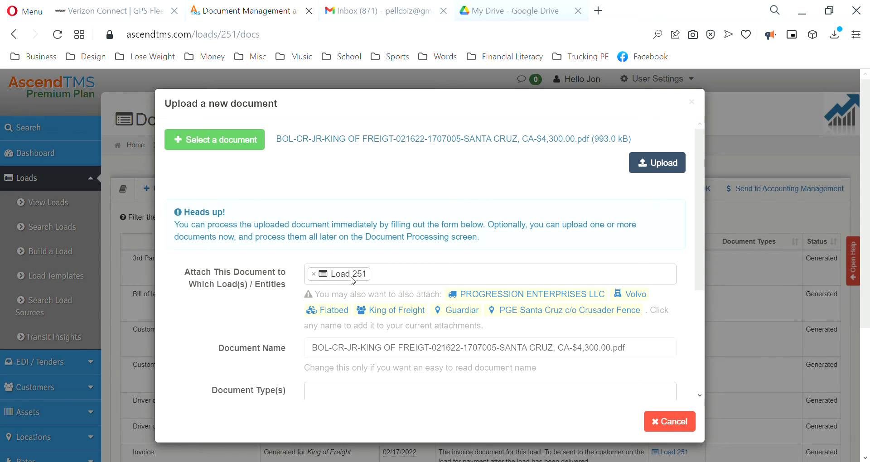
{"action": "left_click", "coordinate": [401, 314]}
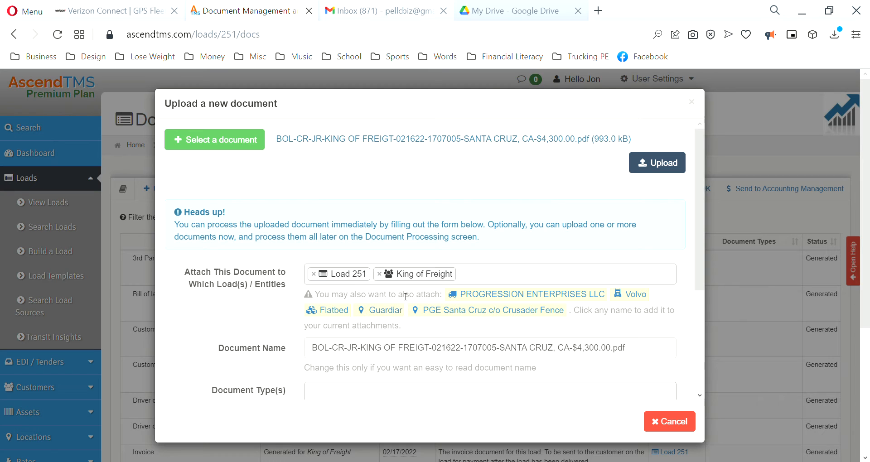
Set the document type to POD (Proof Of Delivery).
{"action": "scroll", "coordinate": [313, 307], "scroll_direction": "down", "scroll_amount": 1}
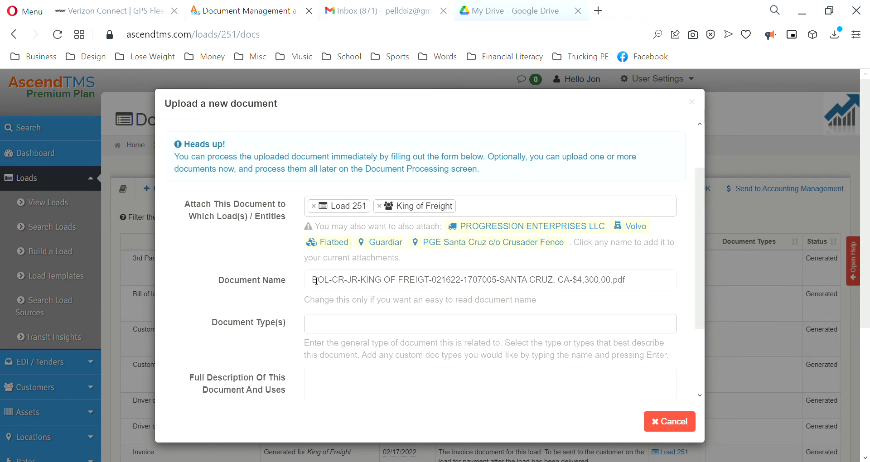
{"action": "scroll", "coordinate": [295, 290], "scroll_direction": "down", "scroll_amount": 2}
{"action": "scroll", "coordinate": [278, 278], "scroll_direction": "up", "scroll_amount": 2}
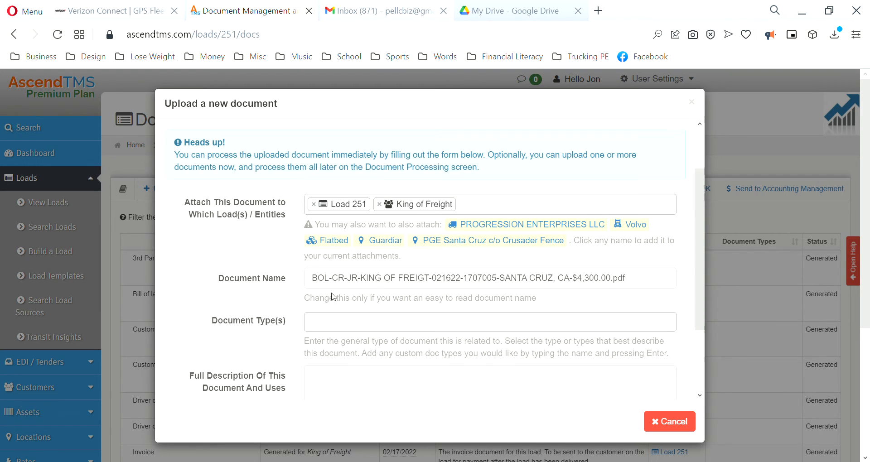
{"action": "left_click", "coordinate": [323, 330]}
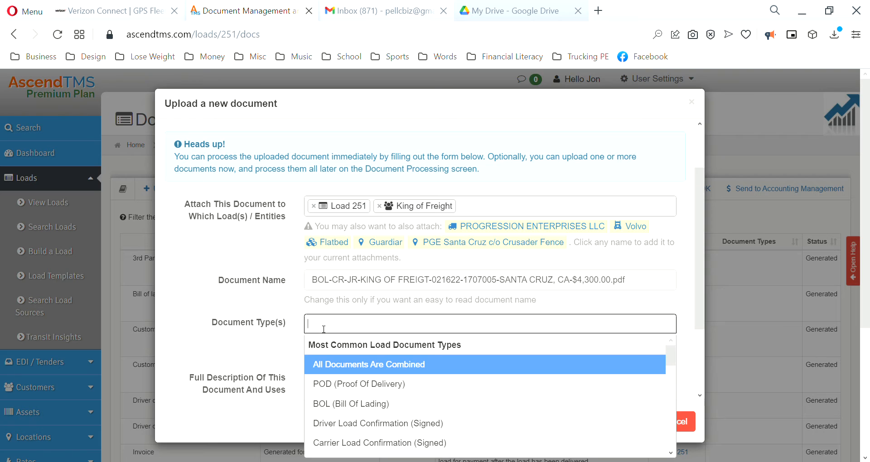
{"action": "left_click", "coordinate": [356, 391]}
{"action": "scroll", "coordinate": [256, 319], "scroll_direction": "up", "scroll_amount": 2}
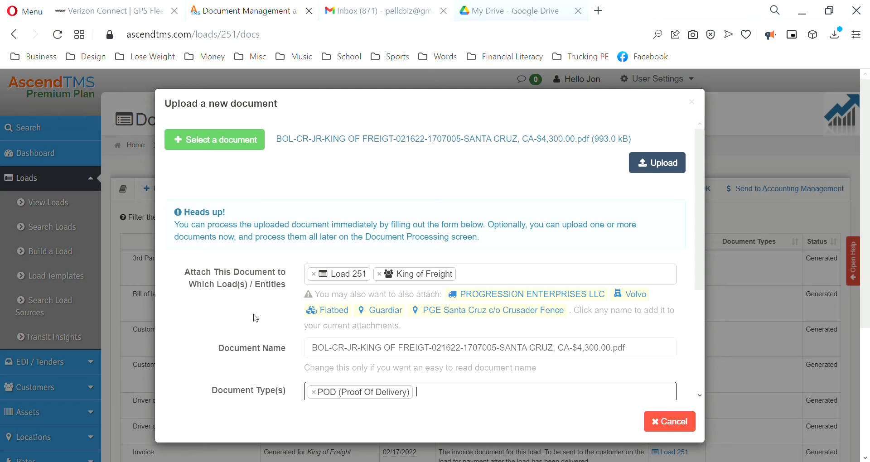
Upload the document and close the upload dialog.
{"action": "left_click", "coordinate": [658, 165]}
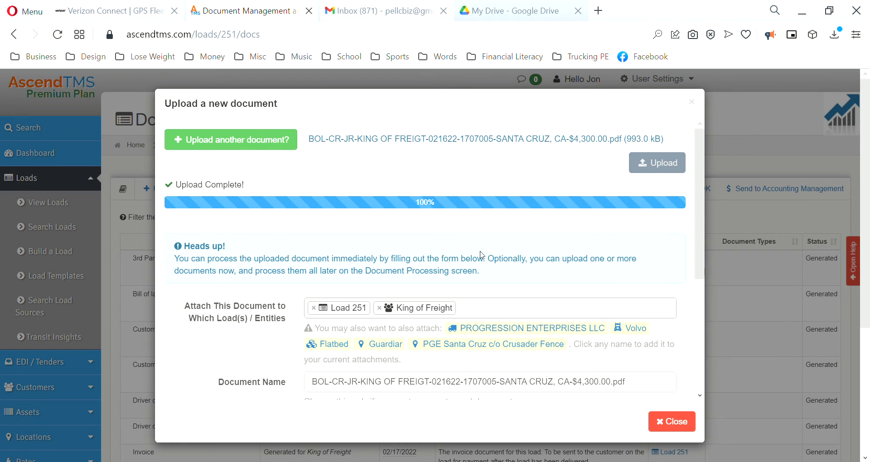
{"action": "scroll", "coordinate": [482, 255], "scroll_direction": "down", "scroll_amount": 5}
{"action": "left_click", "coordinate": [672, 421]}
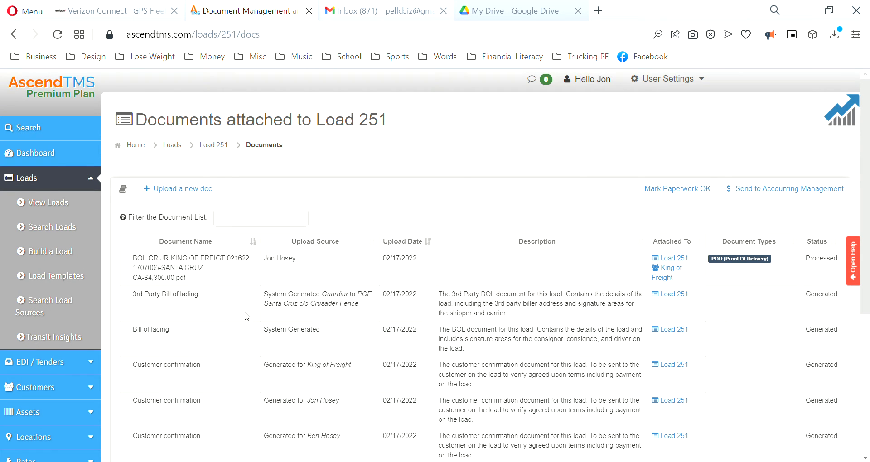
Review the updated document list and open the uploaded BOL document in preview.
{"action": "left_click", "coordinate": [299, 267]}
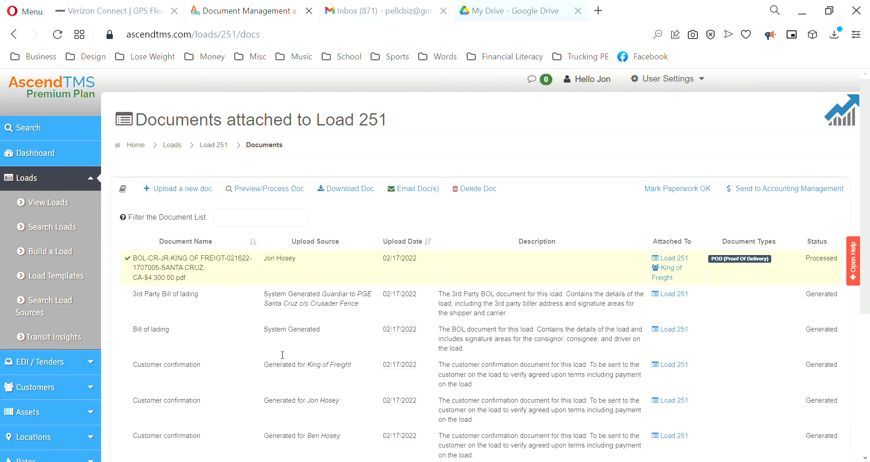
{"action": "scroll", "coordinate": [325, 341], "scroll_direction": "down", "scroll_amount": 5}
{"action": "left_click", "coordinate": [333, 387]}
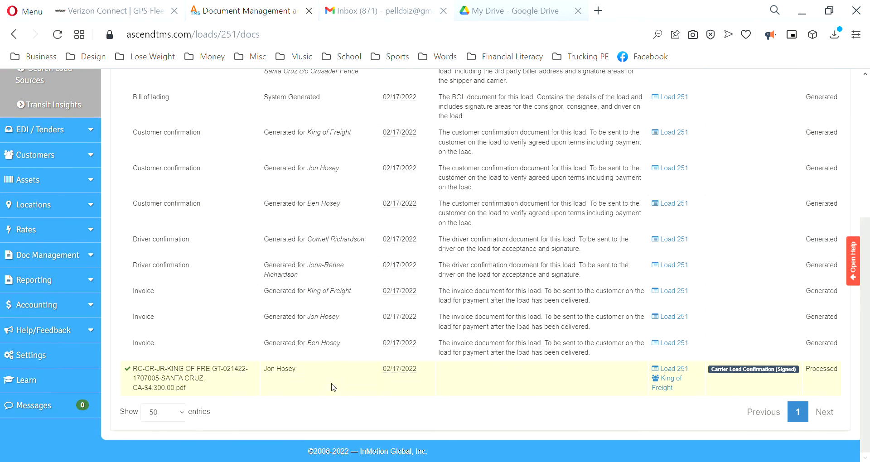
{"action": "scroll", "coordinate": [349, 360], "scroll_direction": "up", "scroll_amount": 5}
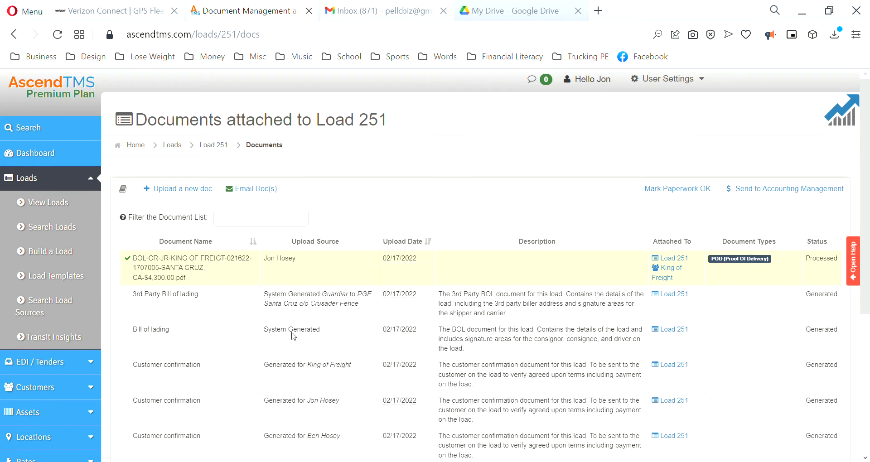
{"action": "scroll", "coordinate": [294, 336], "scroll_direction": "down", "scroll_amount": 5}
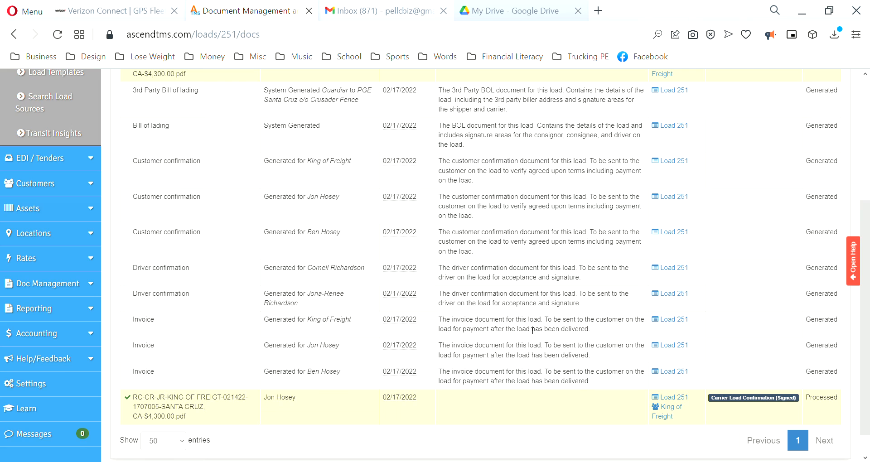
{"action": "scroll", "coordinate": [533, 330], "scroll_direction": "up", "scroll_amount": 5}
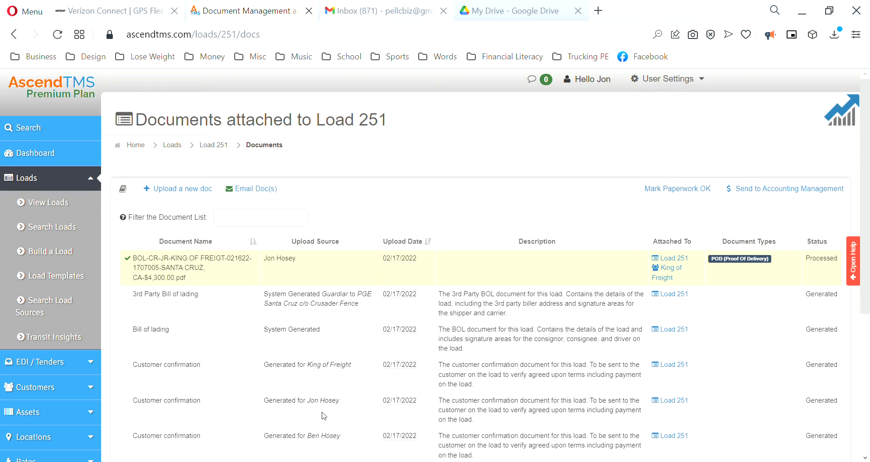
{"action": "scroll", "coordinate": [320, 415], "scroll_direction": "down", "scroll_amount": 5}
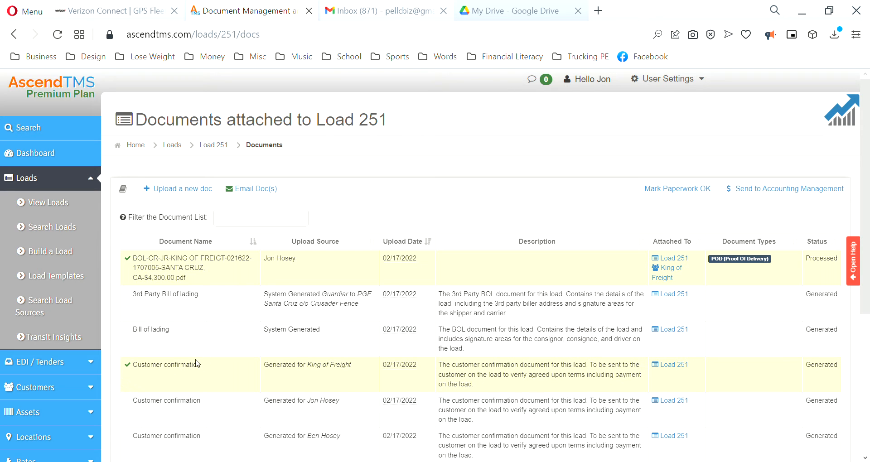
{"action": "scroll", "coordinate": [200, 296], "scroll_direction": "down", "scroll_amount": 5}
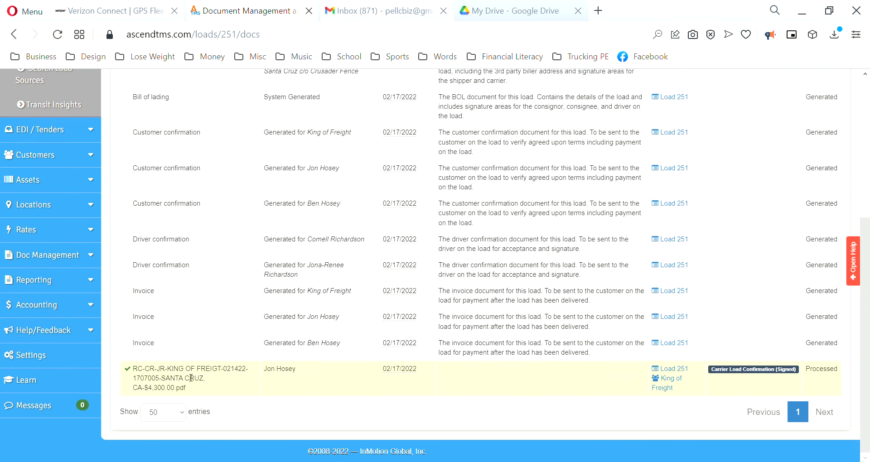
{"action": "scroll", "coordinate": [230, 314], "scroll_direction": "up", "scroll_amount": 5}
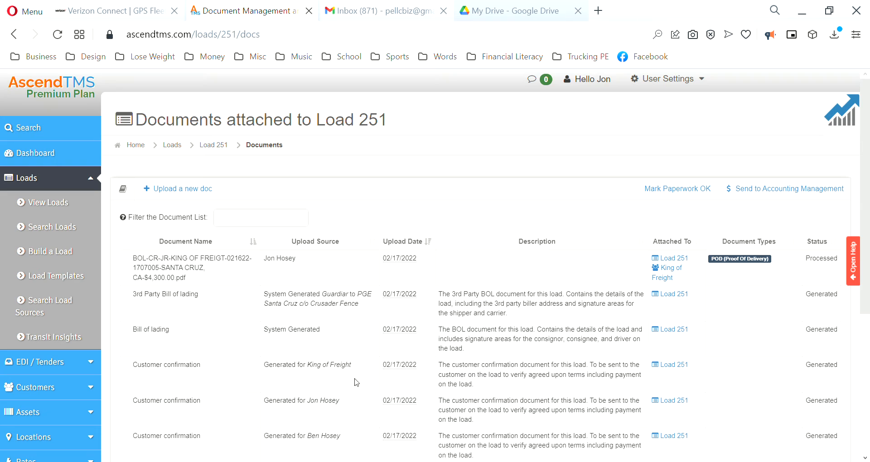
{"action": "left_click", "coordinate": [324, 275]}
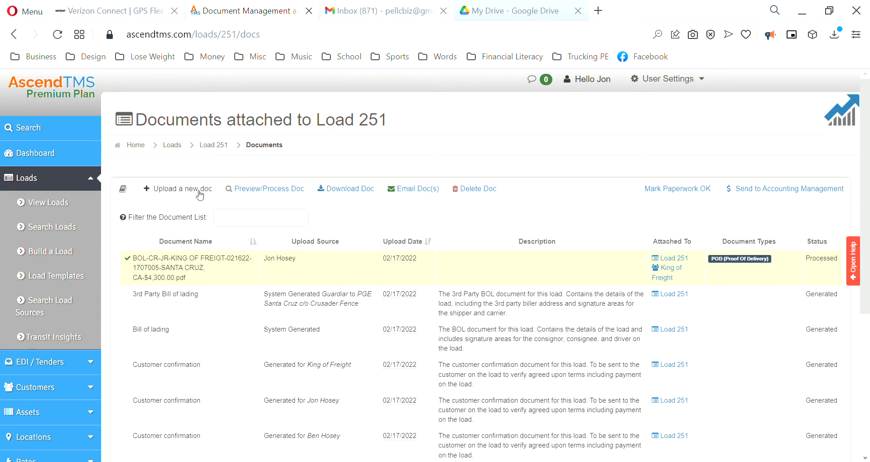
{"action": "left_click", "coordinate": [257, 189]}
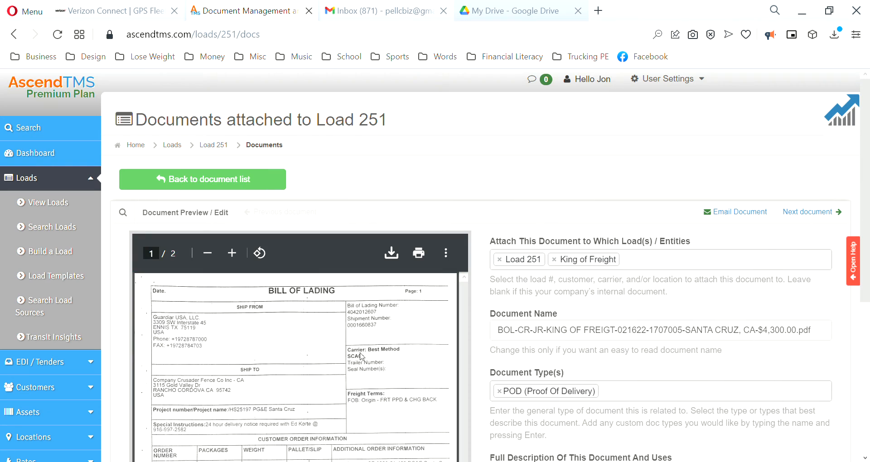
Review the uploaded bill of lading preview and its attachment details.
{"action": "scroll", "coordinate": [359, 352], "scroll_direction": "down", "scroll_amount": 10}
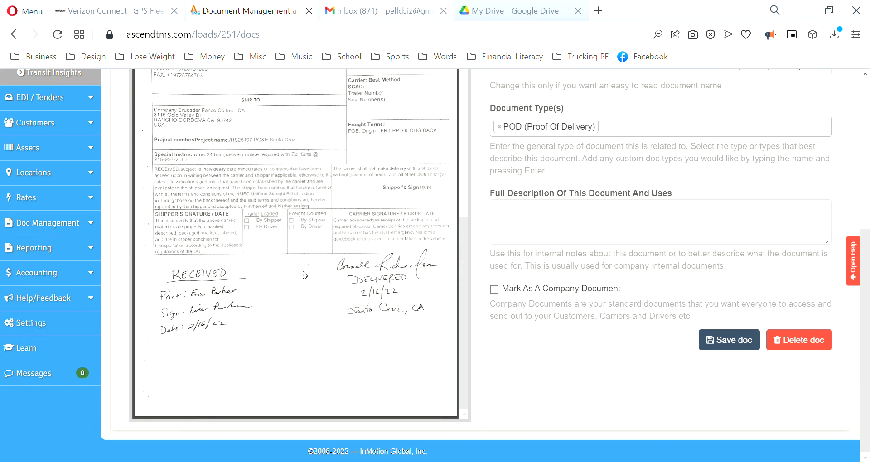
{"action": "scroll", "coordinate": [308, 276], "scroll_direction": "up", "scroll_amount": 5}
{"action": "scroll", "coordinate": [308, 275], "scroll_direction": "up", "scroll_amount": 10}
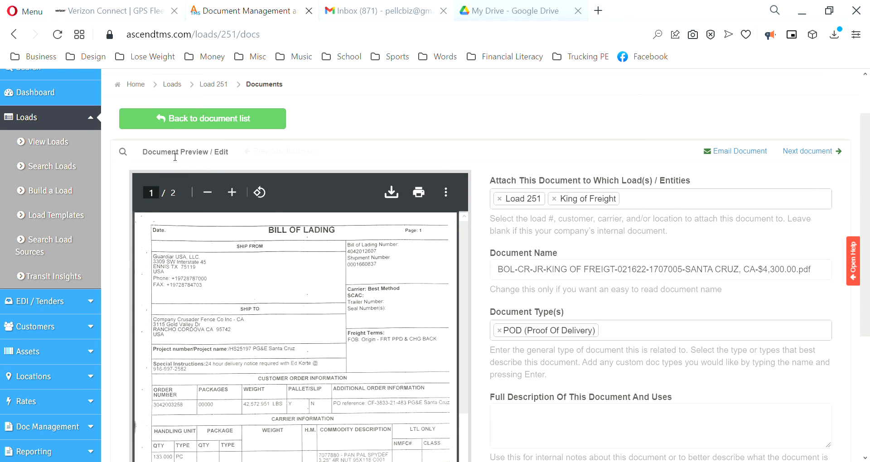
{"action": "scroll", "coordinate": [297, 213], "scroll_direction": "up", "scroll_amount": 2}
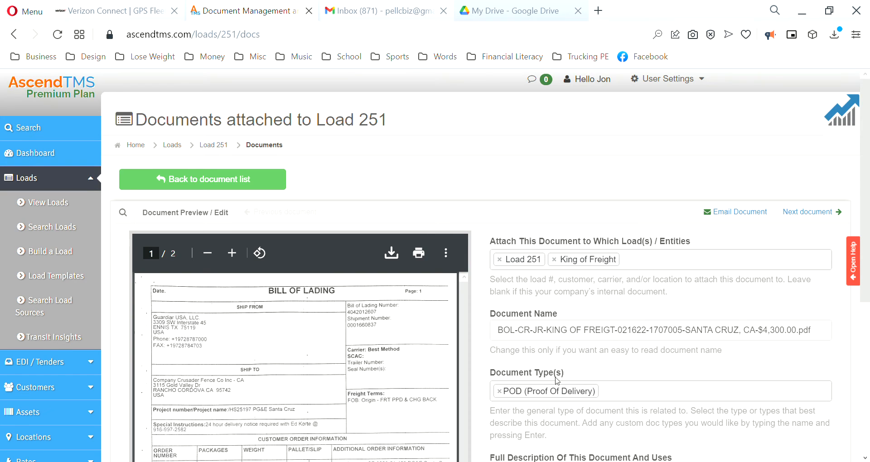
{"action": "scroll", "coordinate": [558, 380], "scroll_direction": "down", "scroll_amount": 2}
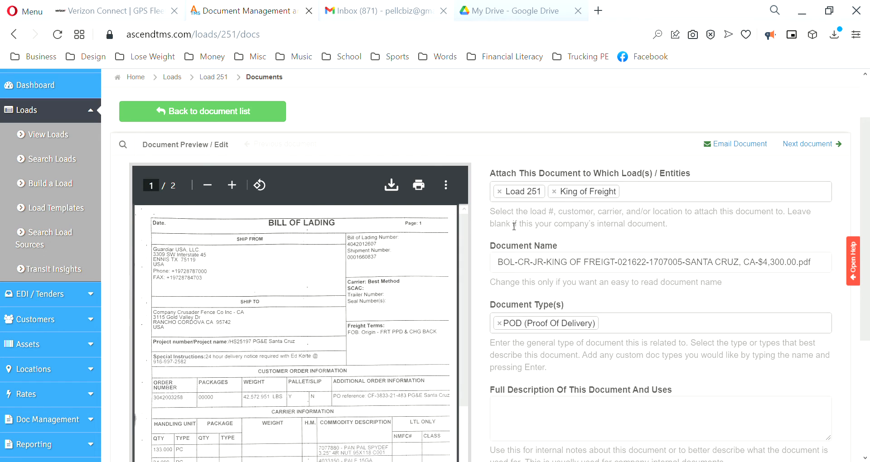
{"action": "scroll", "coordinate": [567, 283], "scroll_direction": "up", "scroll_amount": 3}
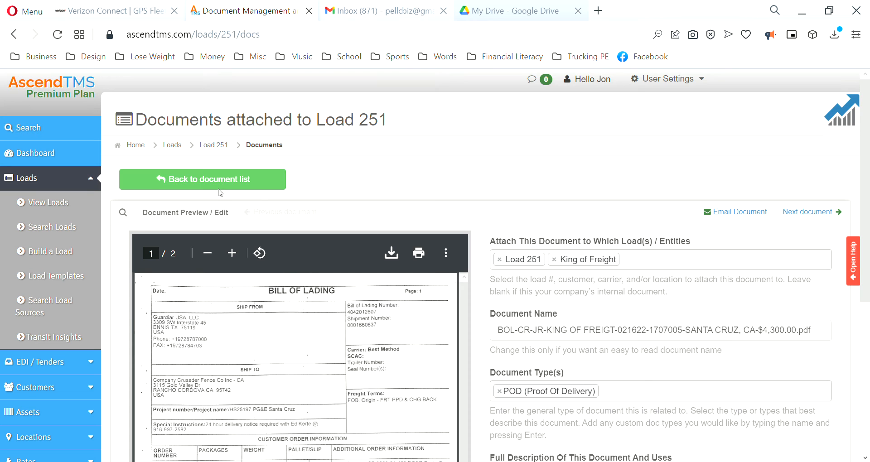
Return to the document list and mark the load's paperwork as reviewed and OK.
{"action": "left_click", "coordinate": [201, 189]}
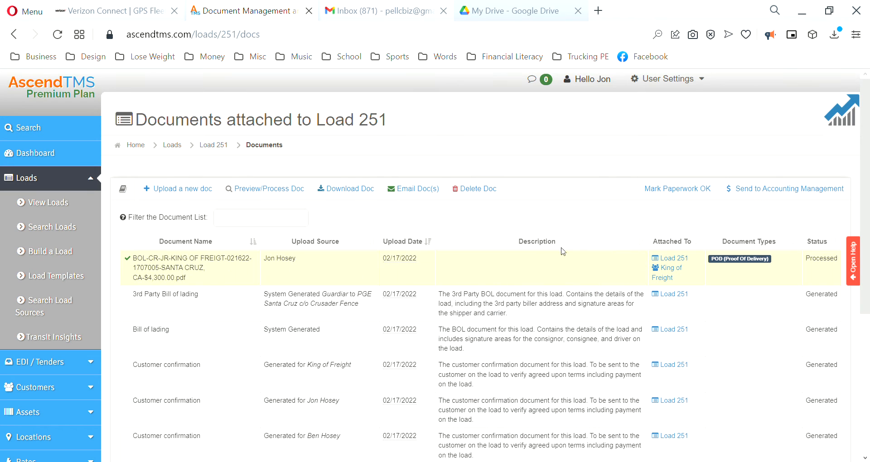
{"action": "left_click", "coordinate": [679, 194]}
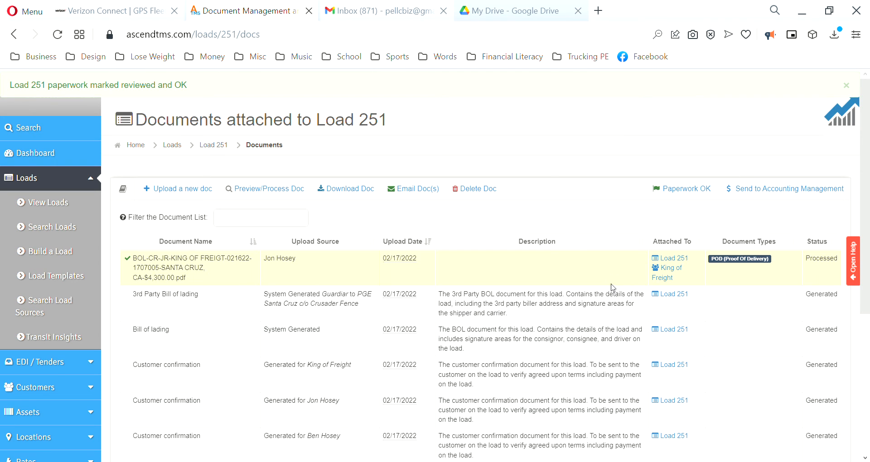
Send load 251 to Accounting Management and confirm.
{"action": "left_click", "coordinate": [774, 189]}
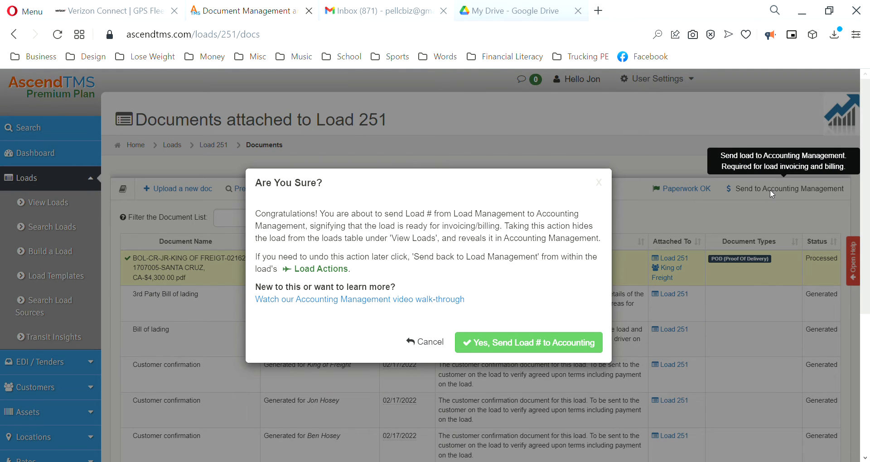
{"action": "left_click", "coordinate": [548, 344]}
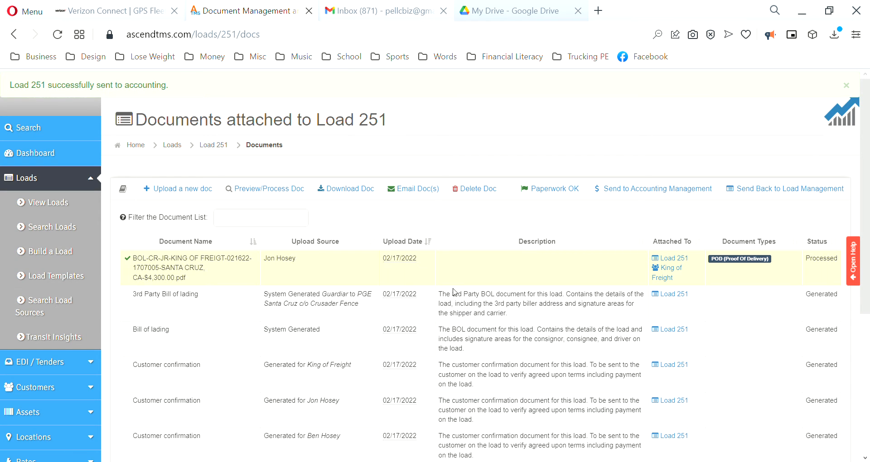
Open the Invoices/Bills page under Accounting.
{"action": "scroll", "coordinate": [167, 350], "scroll_direction": "down", "scroll_amount": 5}
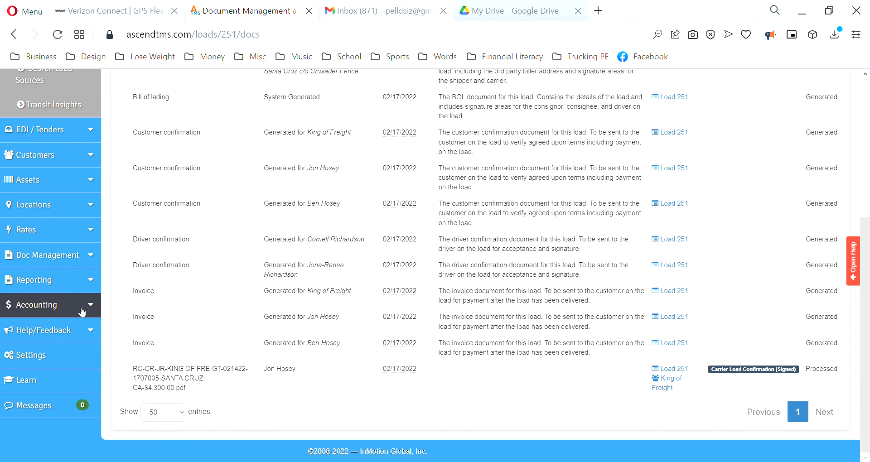
{"action": "left_click", "coordinate": [66, 307]}
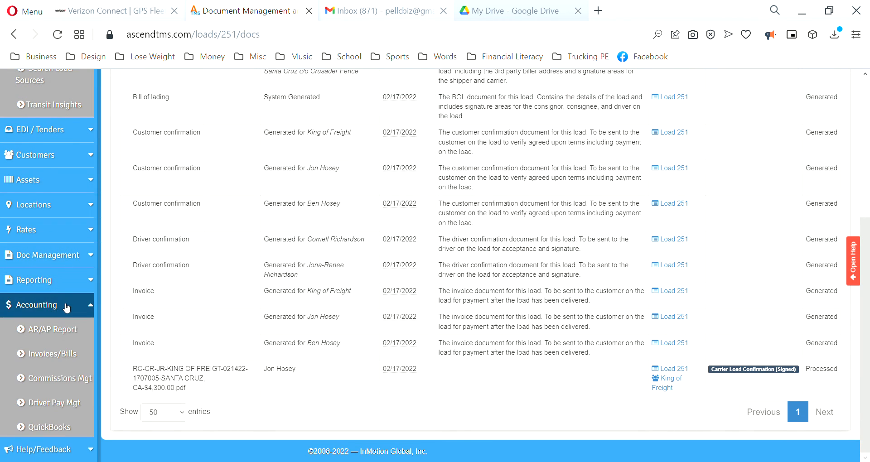
{"action": "scroll", "coordinate": [63, 306], "scroll_direction": "down", "scroll_amount": 1}
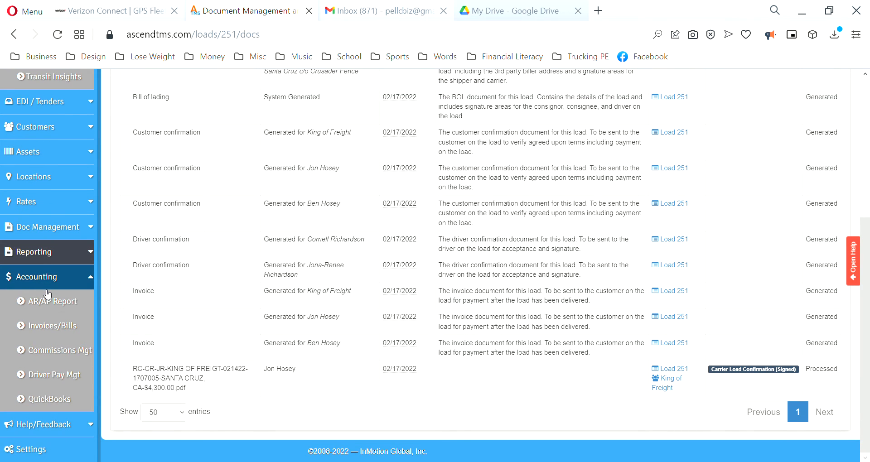
{"action": "left_click", "coordinate": [48, 327]}
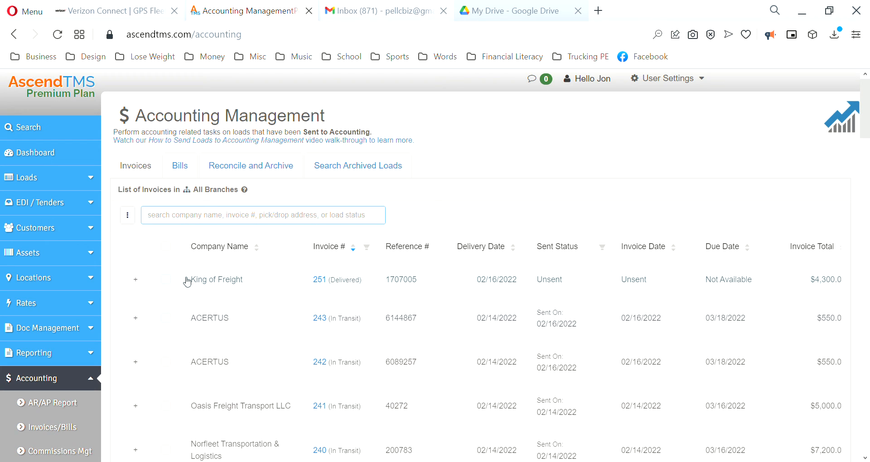
Select the King of Freight invoice 251, start emailing it, and continue to the supporting documents.
{"action": "left_click", "coordinate": [166, 279]}
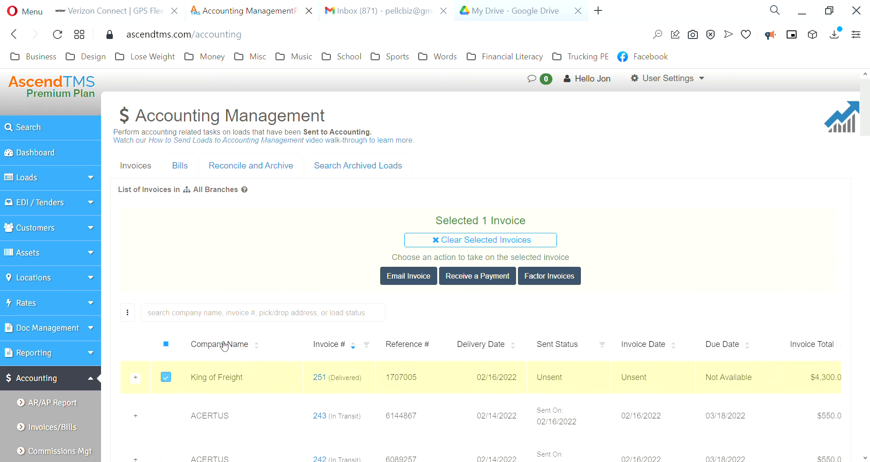
{"action": "scroll", "coordinate": [229, 261], "scroll_direction": "down", "scroll_amount": 3}
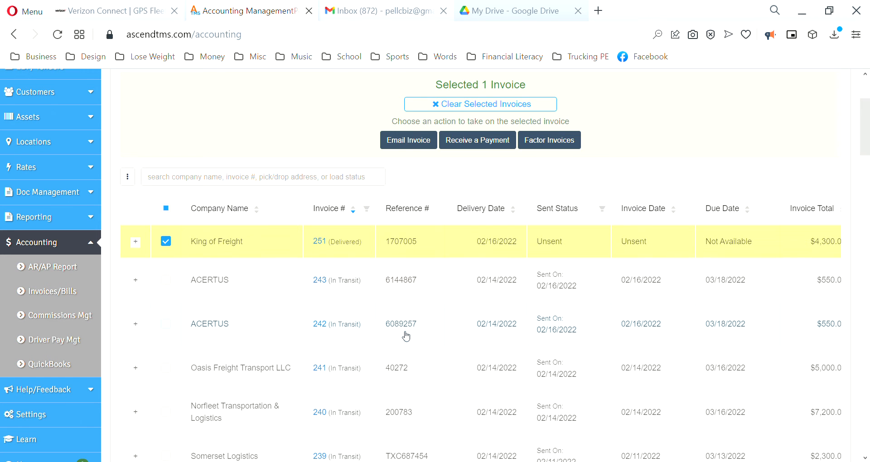
{"action": "scroll", "coordinate": [407, 336], "scroll_direction": "up", "scroll_amount": 3}
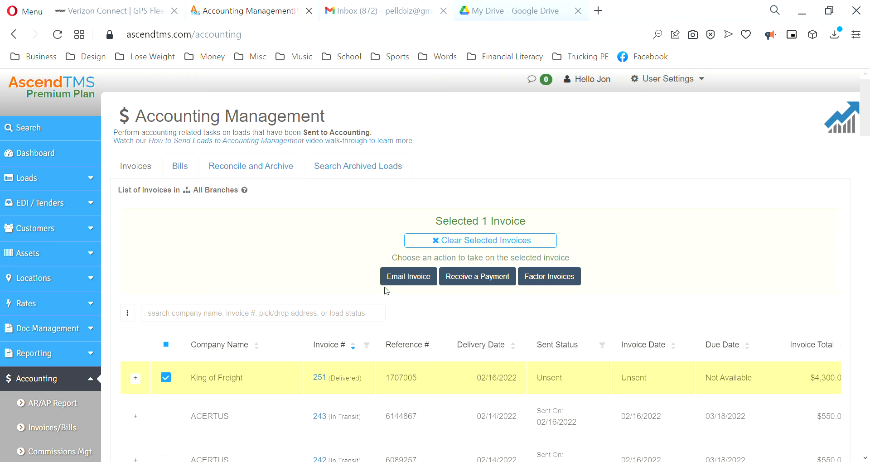
{"action": "left_click", "coordinate": [416, 282]}
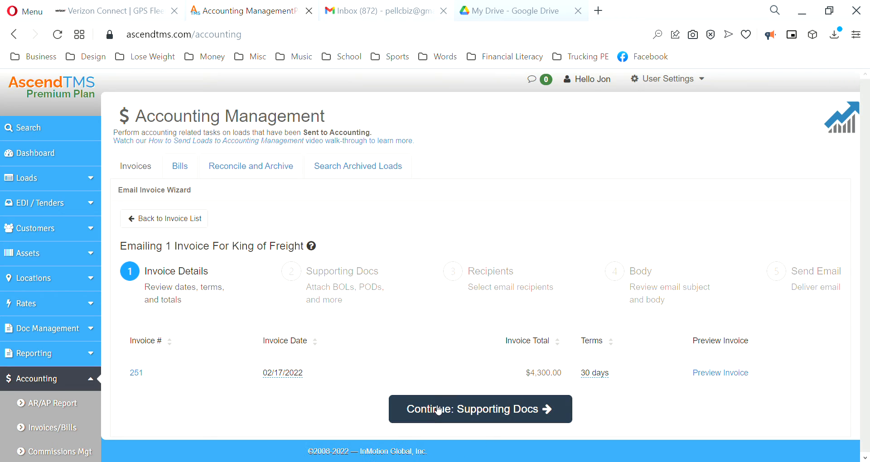
{"action": "left_click", "coordinate": [464, 411]}
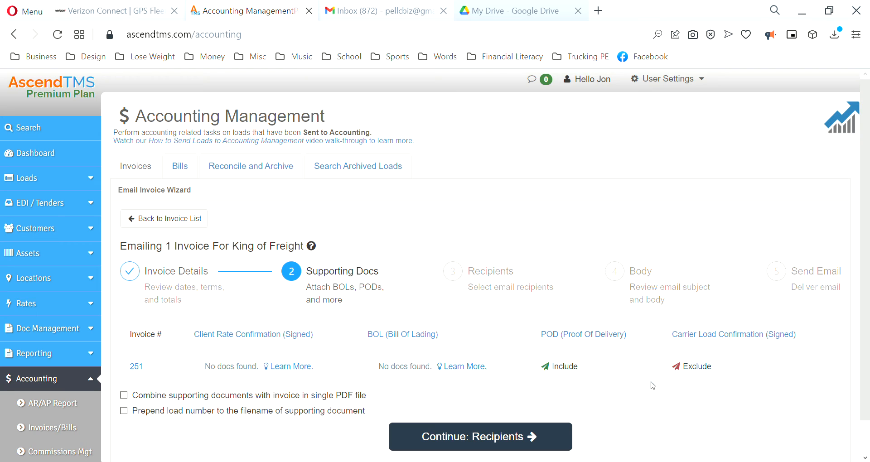
Include the Carrier Load Confirmation (Signed) attachment and continue to the recipients.
{"action": "left_click", "coordinate": [694, 369]}
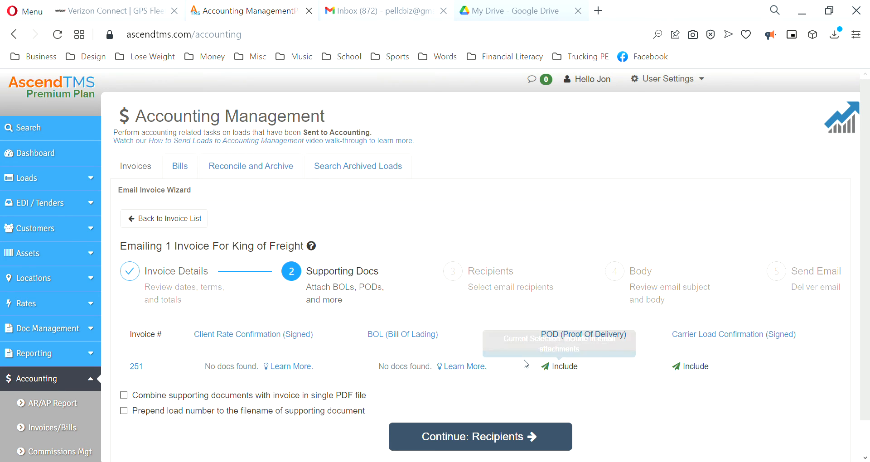
{"action": "scroll", "coordinate": [445, 336], "scroll_direction": "down", "scroll_amount": 1}
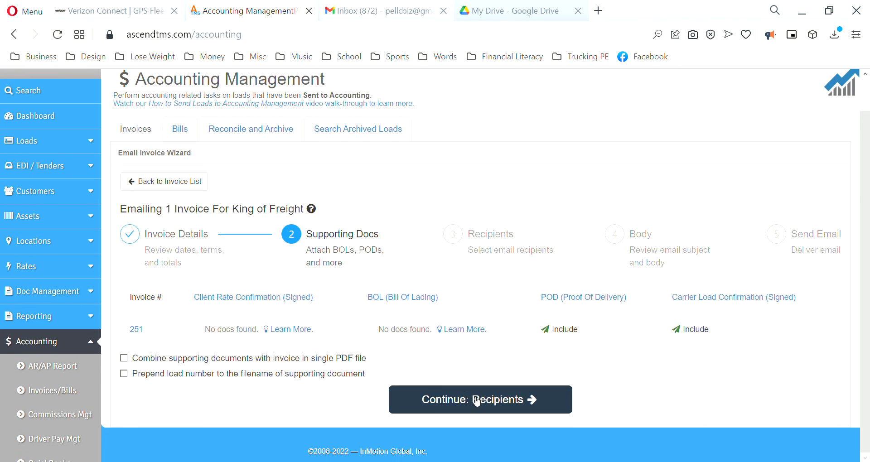
{"action": "left_click", "coordinate": [476, 399]}
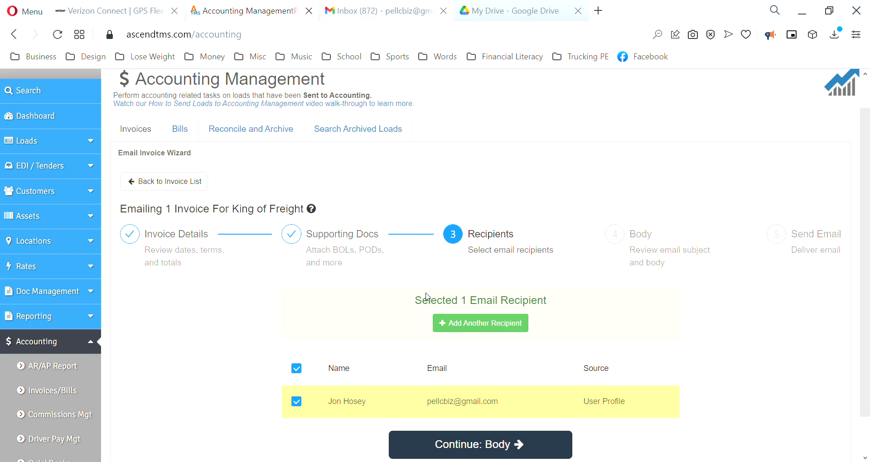
Add another email recipient and name it Invoice.
{"action": "scroll", "coordinate": [426, 297], "scroll_direction": "down", "scroll_amount": 1}
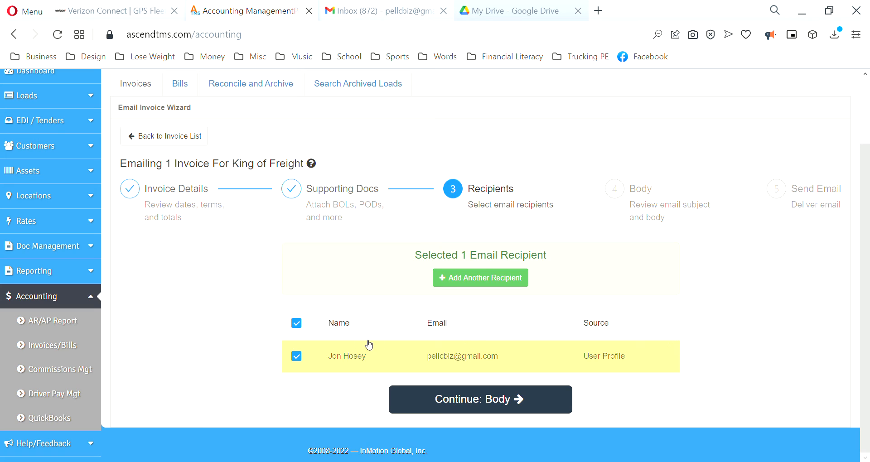
{"action": "left_click", "coordinate": [486, 283]}
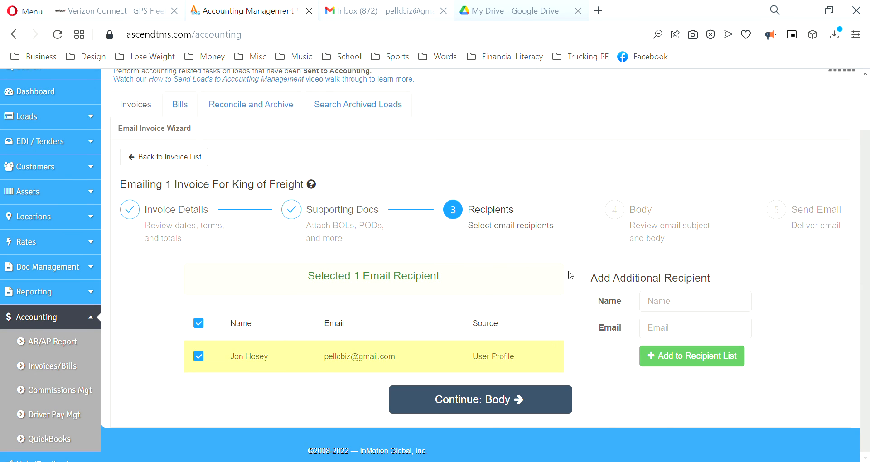
{"action": "left_click", "coordinate": [669, 302]}
{"action": "type", "text": "iN"}
{"action": "key", "text": "BackSpace"}
{"action": "type", "text": "Invoicew"}
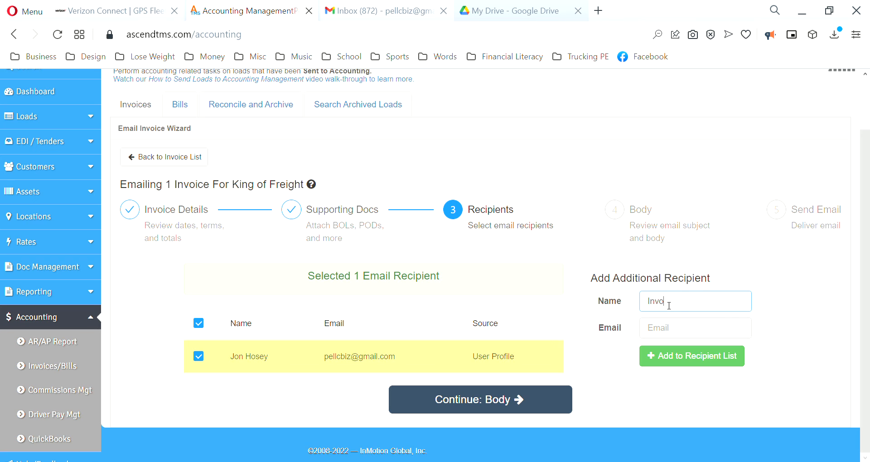
{"action": "key", "text": "Tab"}
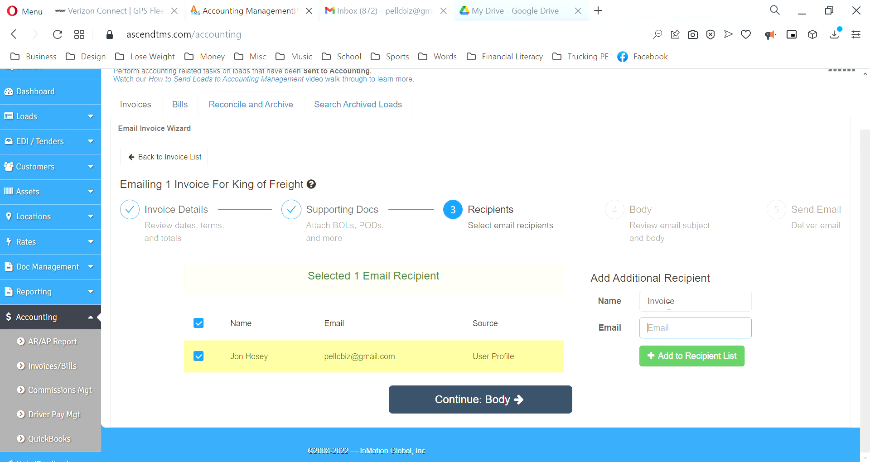
Copy the funding company's e-mail address from the online Notepad and paste it into the new recipient's Email field.
{"action": "type", "text": "f"}
{"action": "key", "text": "BackSpace"}
{"action": "left_click", "coordinate": [604, 8]}
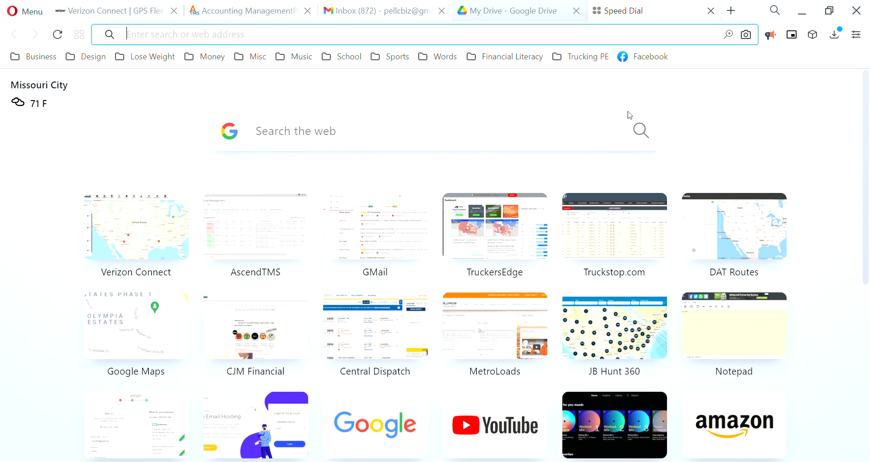
{"action": "left_click", "coordinate": [732, 329]}
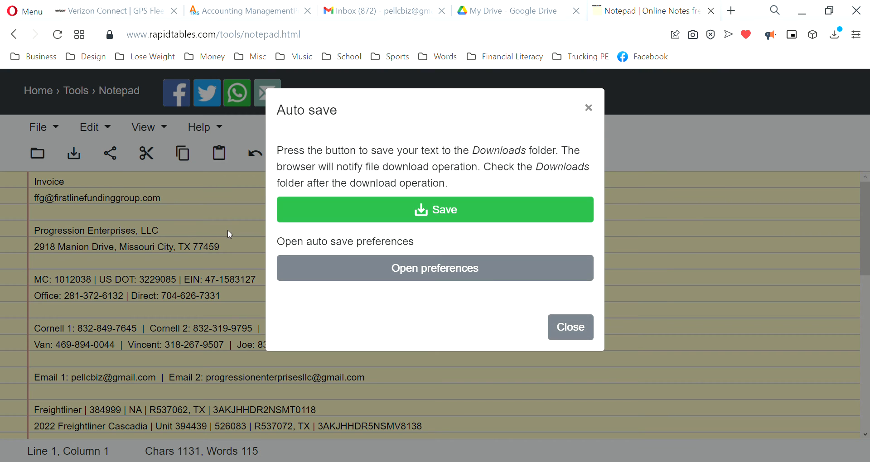
{"action": "left_click", "coordinate": [569, 326]}
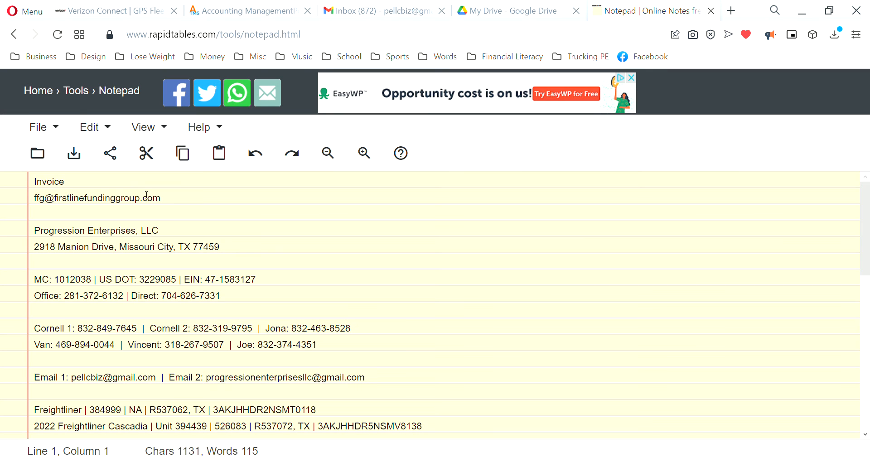
{"action": "left_click_drag", "start_coordinate": [165, 201], "coordinate": [39, 198]}
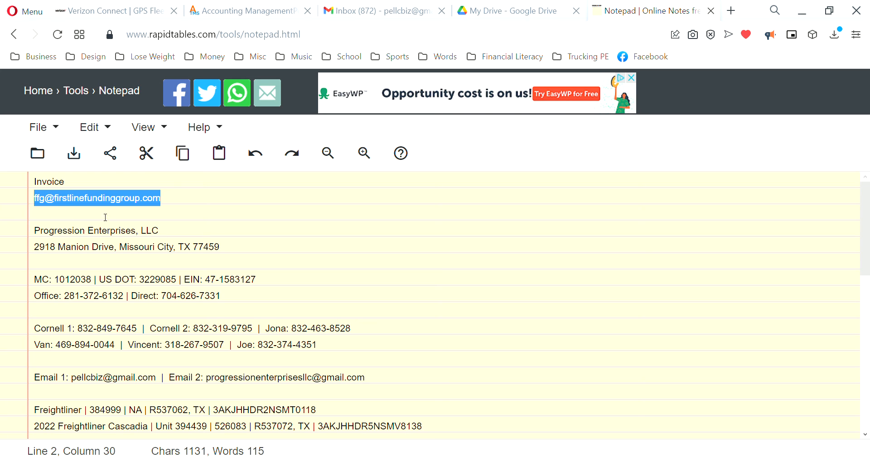
{"action": "left_click", "coordinate": [710, 12]}
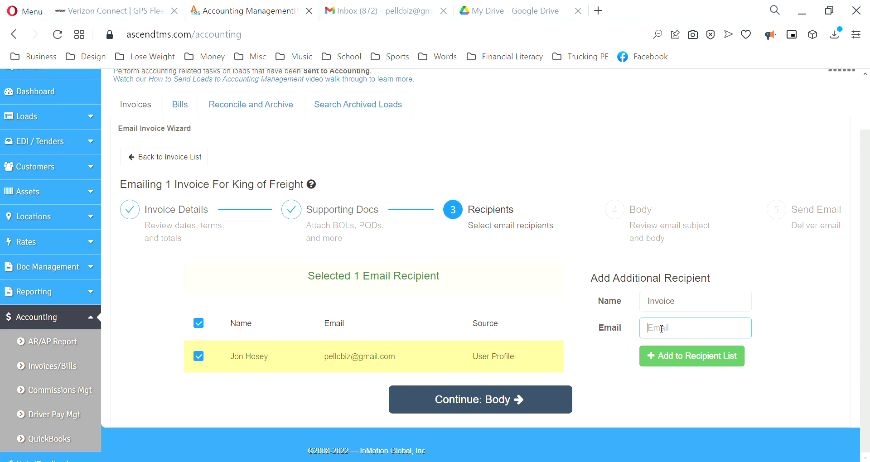
{"action": "key", "text": "ctrl+v"}
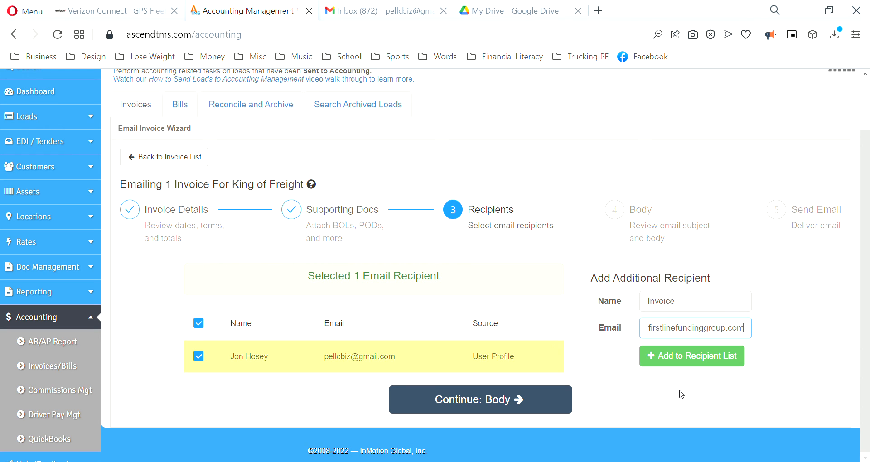
Add the recipient to the list, select it, and continue to the email body.
{"action": "left_click", "coordinate": [684, 359]}
{"action": "scroll", "coordinate": [326, 312], "scroll_direction": "down", "scroll_amount": 2}
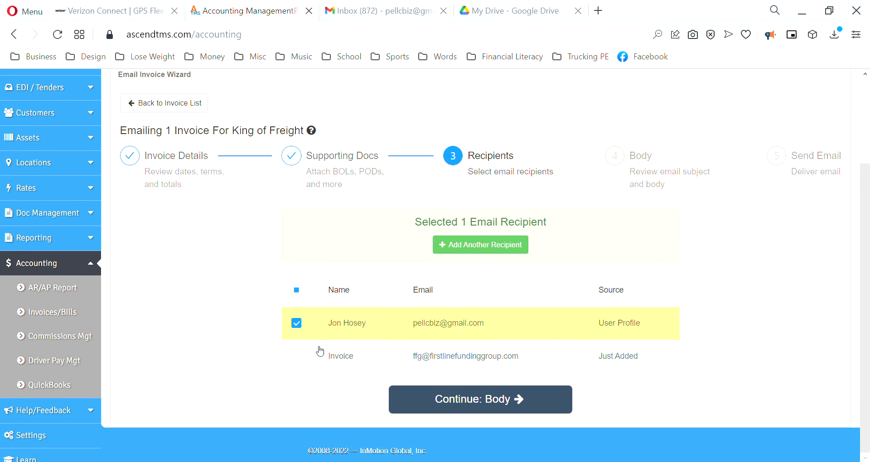
{"action": "left_click", "coordinate": [296, 358]}
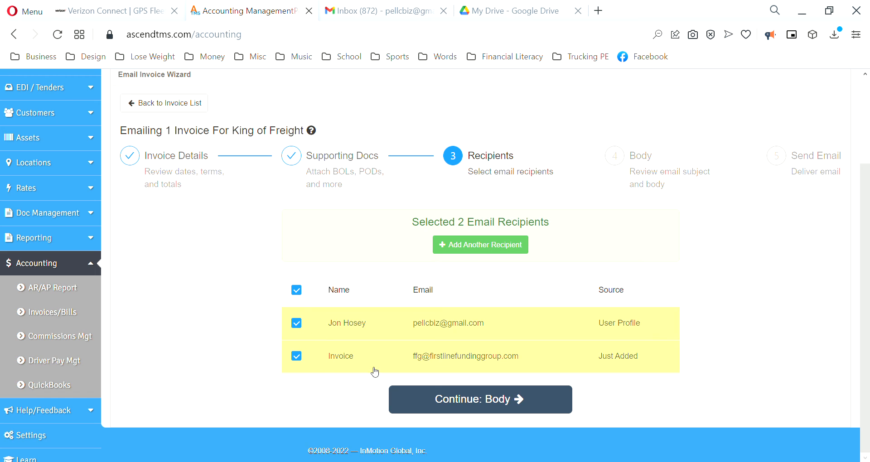
{"action": "left_click", "coordinate": [476, 401]}
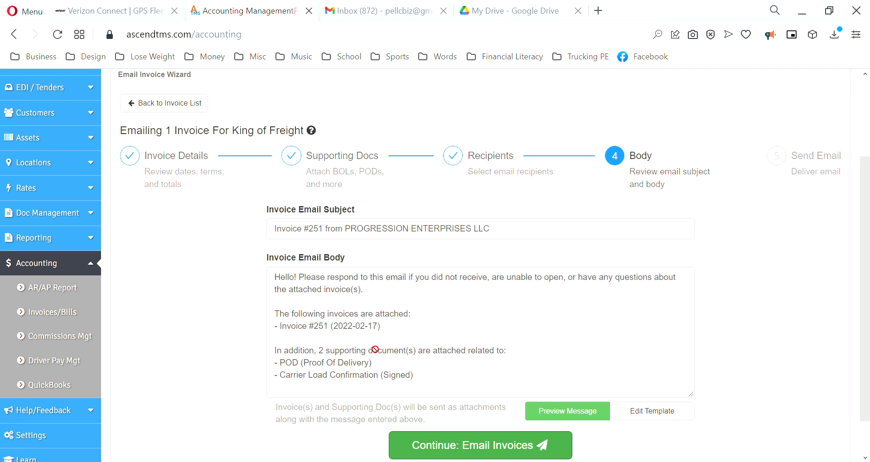
{"action": "scroll", "coordinate": [366, 299], "scroll_direction": "down", "scroll_amount": 1}
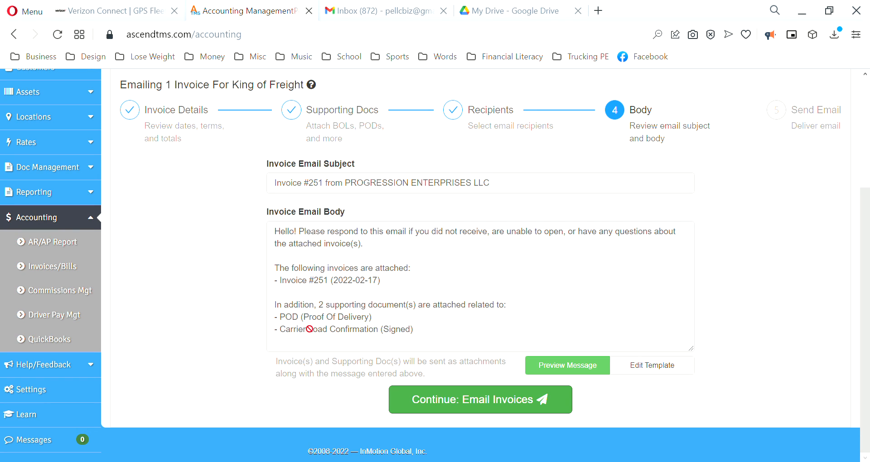
Review the invoice email body, send the invoice email, and return to the invoice list.
{"action": "left_click_drag", "start_coordinate": [391, 331], "coordinate": [415, 330]}
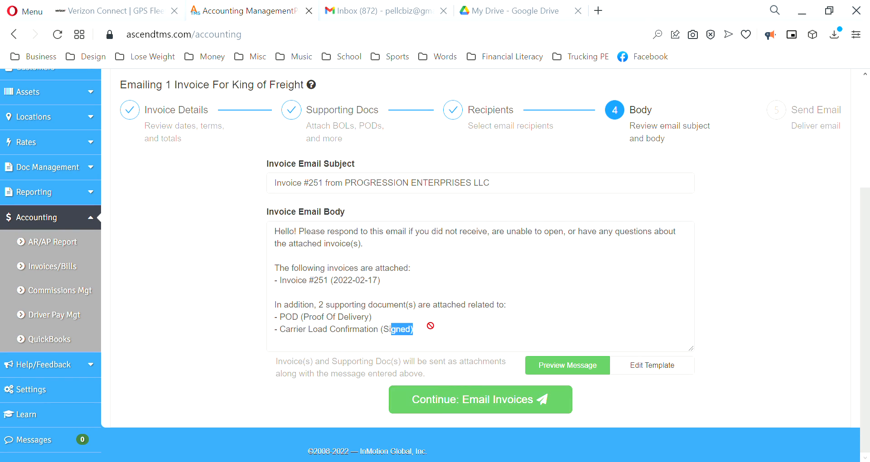
{"action": "left_click", "coordinate": [431, 329]}
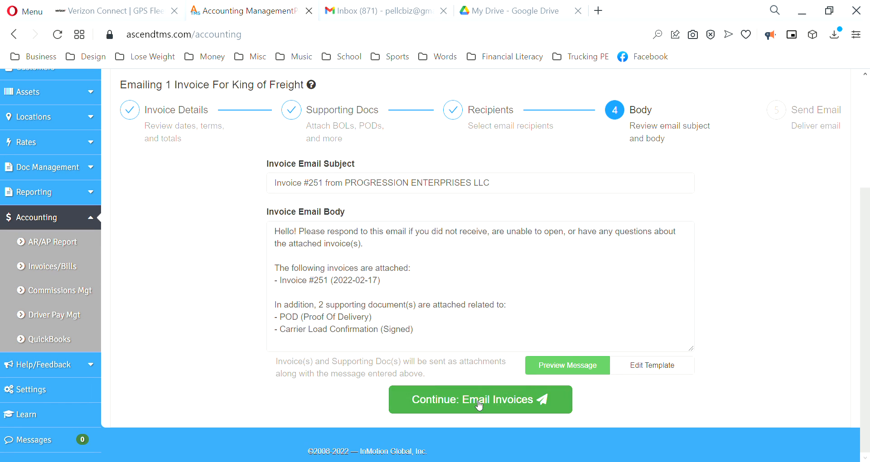
{"action": "left_click", "coordinate": [497, 411]}
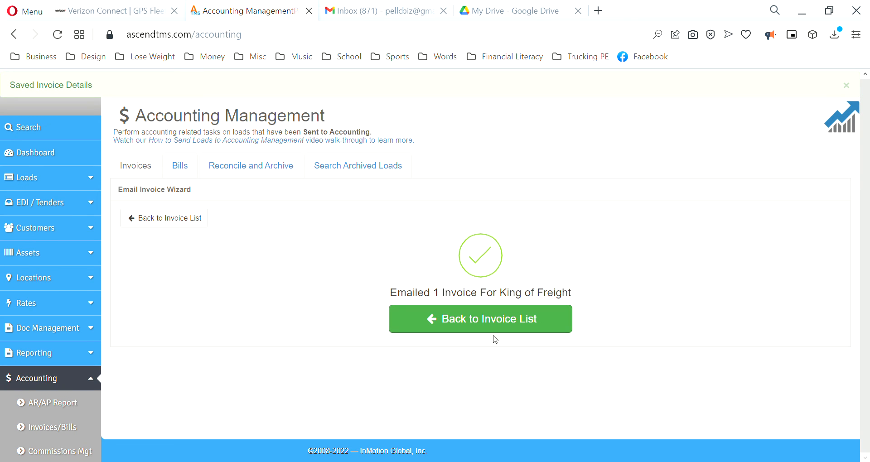
{"action": "left_click", "coordinate": [469, 325]}
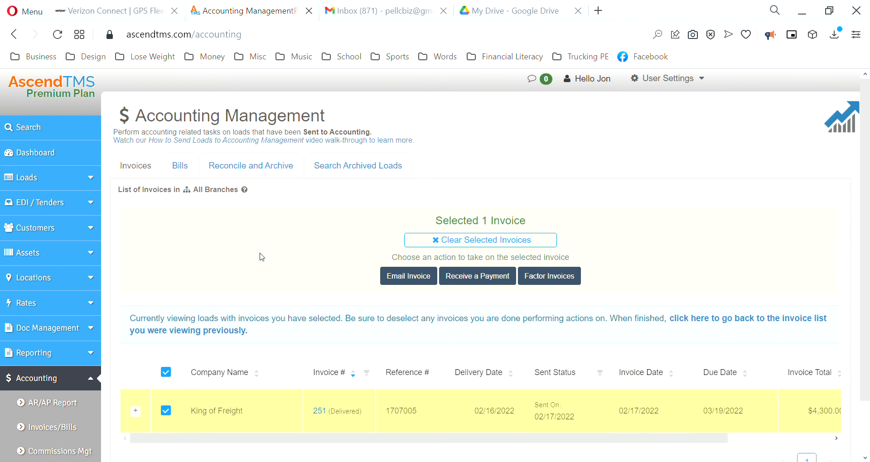
Deselect invoice 251 in the invoice list so no invoices remain selected.
{"action": "scroll", "coordinate": [262, 257], "scroll_direction": "down", "scroll_amount": 2}
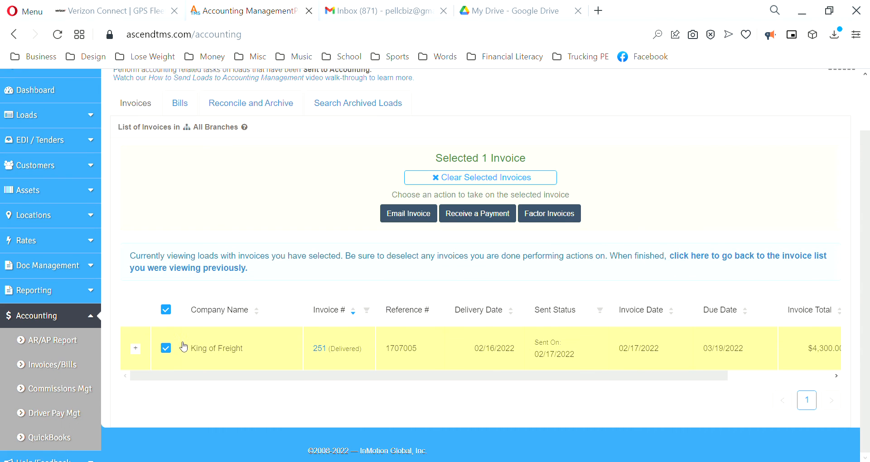
{"action": "left_click", "coordinate": [166, 346]}
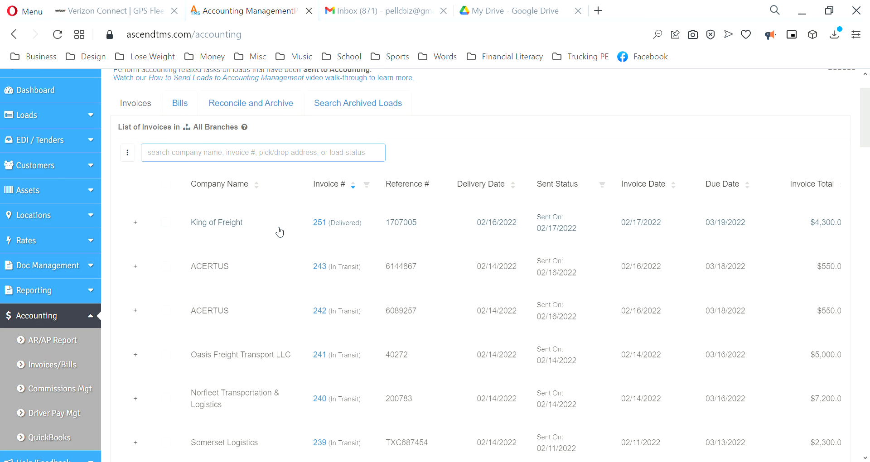
{"action": "left_click", "coordinate": [166, 222]}
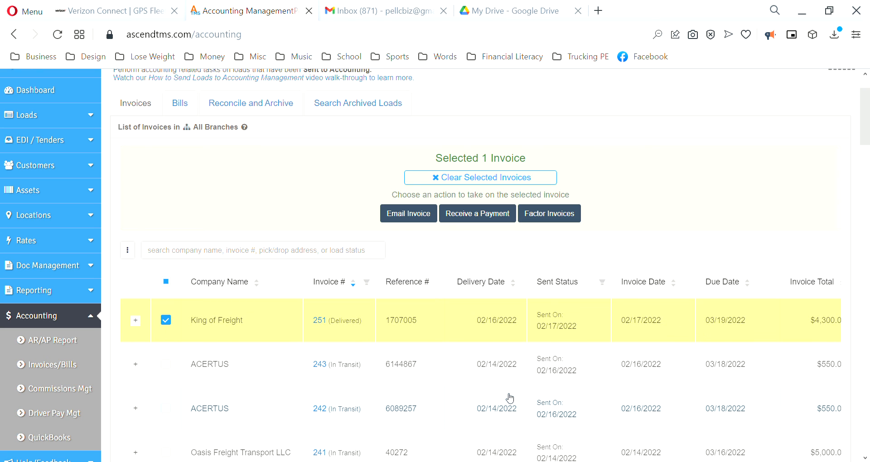
{"action": "left_click", "coordinate": [167, 320]}
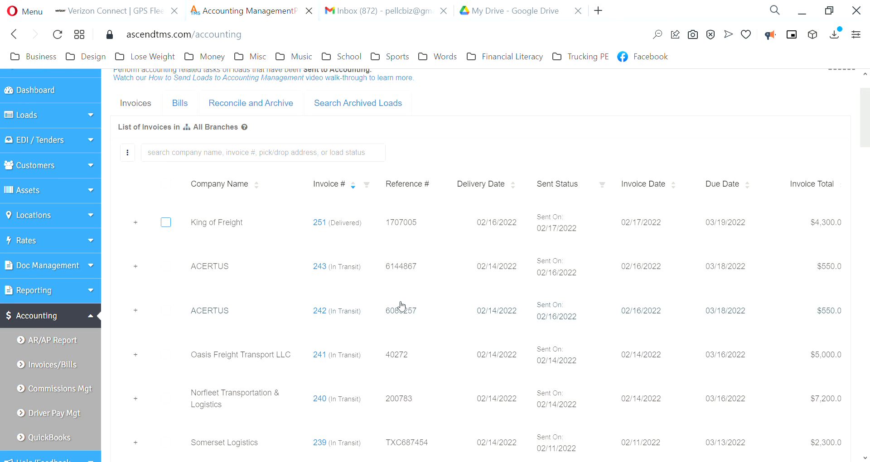
{"action": "scroll", "coordinate": [414, 317], "scroll_direction": "up", "scroll_amount": 2}
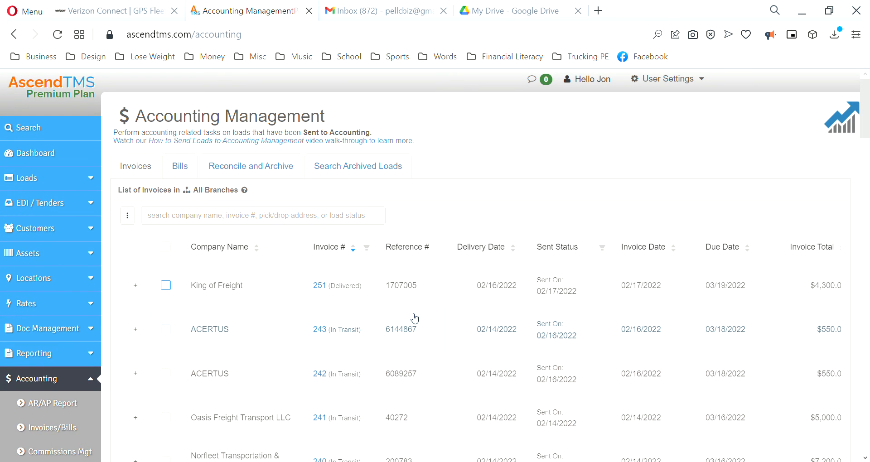